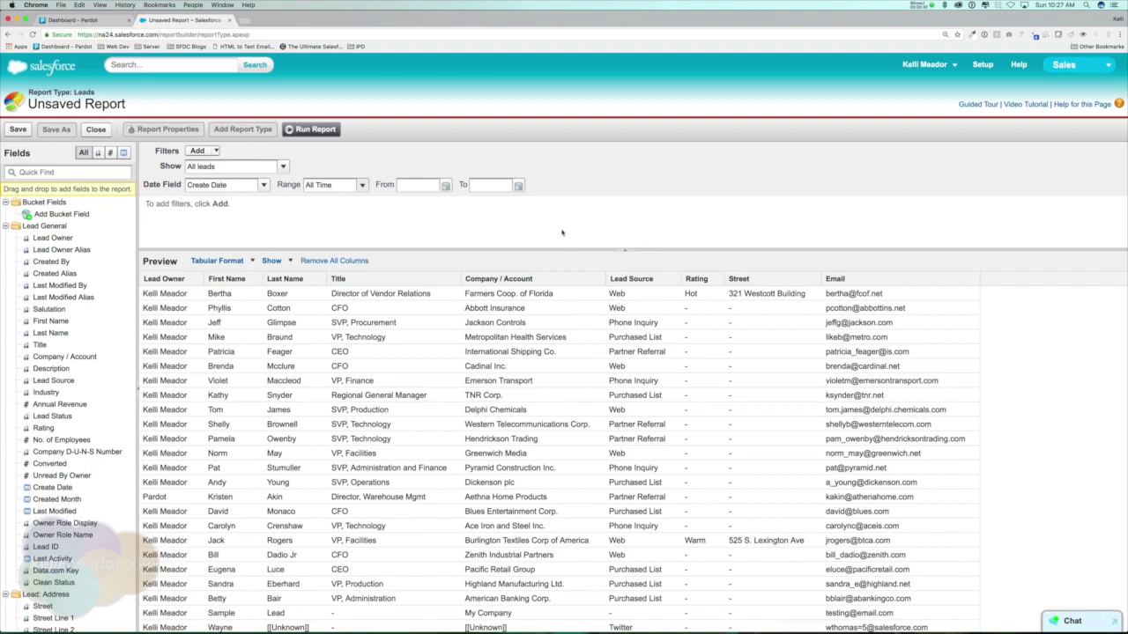
- Filter the leads report to records whose Email contains "@"
{"action": "left_click", "coordinate": [82, 173]}
{"action": "type", "text": "email"}
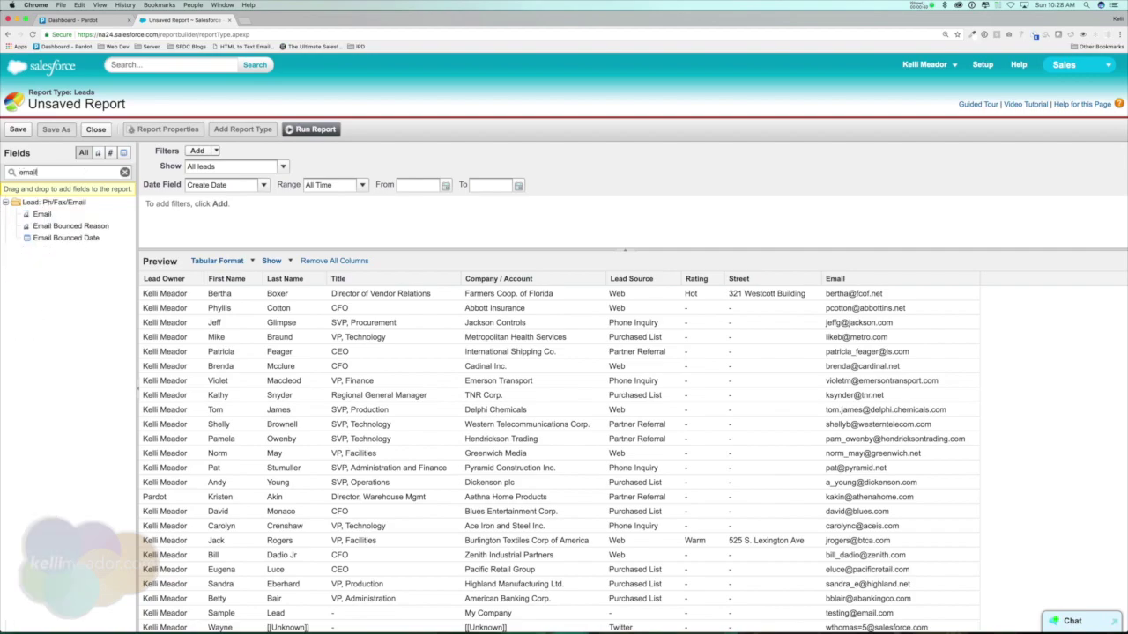
{"action": "left_click_drag", "start_coordinate": [104, 214], "coordinate": [293, 207]}
{"action": "left_click", "coordinate": [359, 206]}
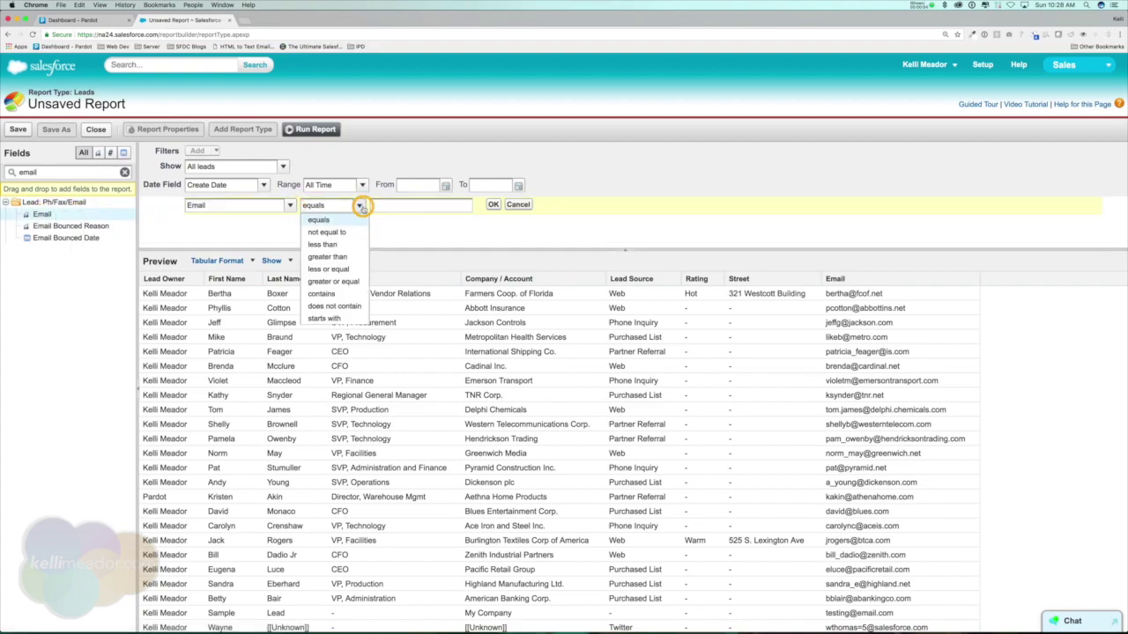
{"action": "left_click", "coordinate": [339, 293]}
{"action": "left_click", "coordinate": [413, 205]}
{"action": "type", "text": "@"}
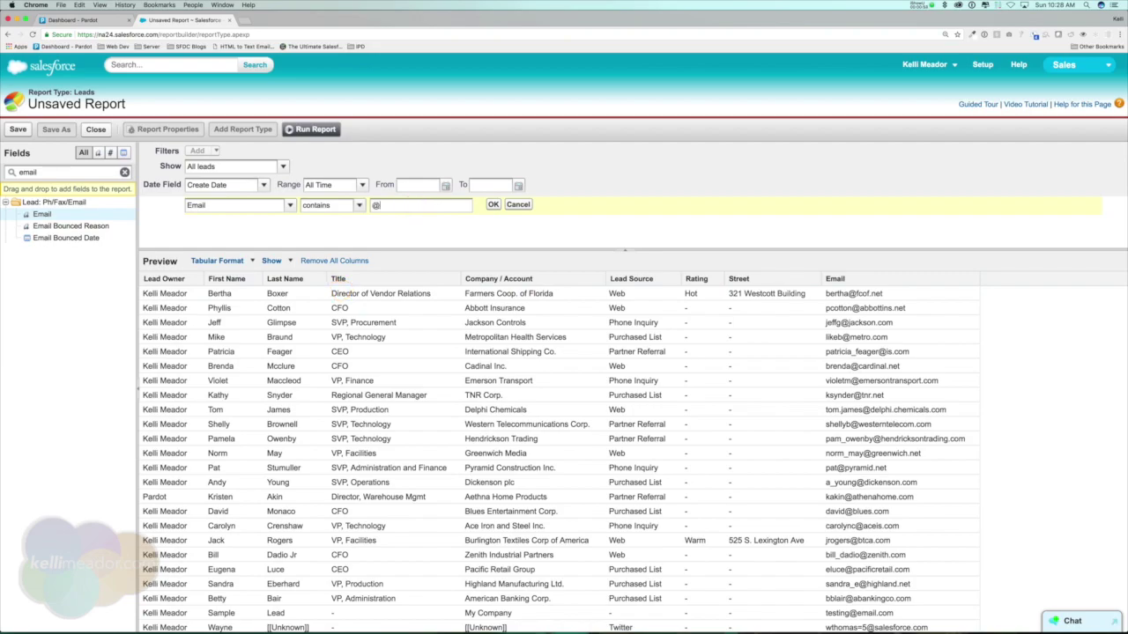
{"action": "left_click", "coordinate": [493, 204]}
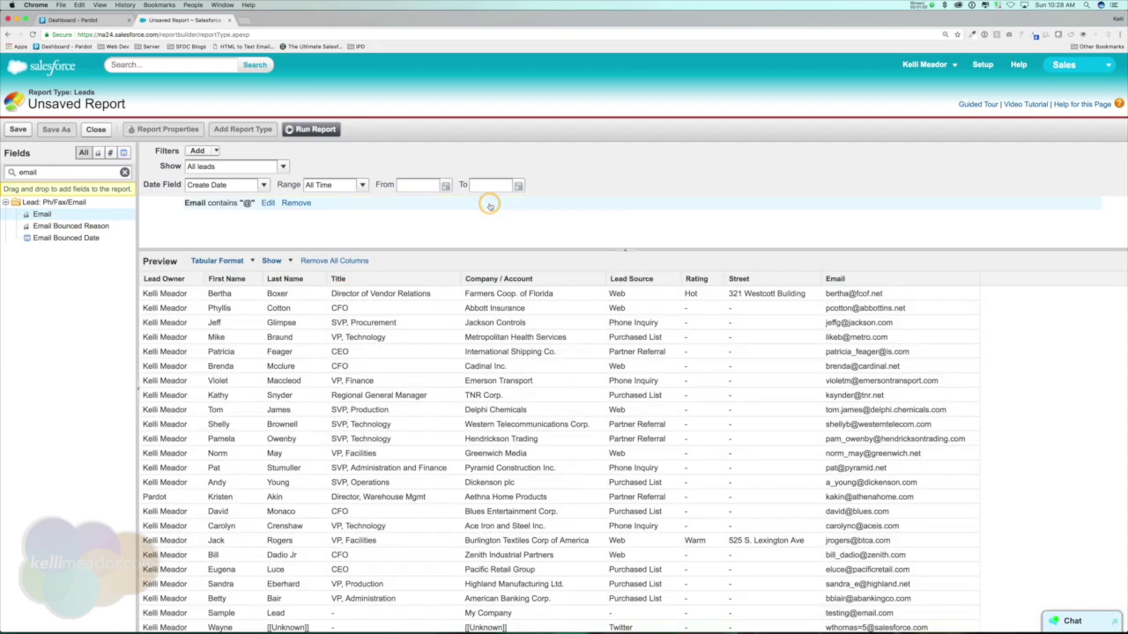
- Run the leads report and export its details as a Comma Delimited .csv file
{"action": "scroll", "coordinate": [773, 350], "scroll_direction": "down", "scroll_amount": 2}
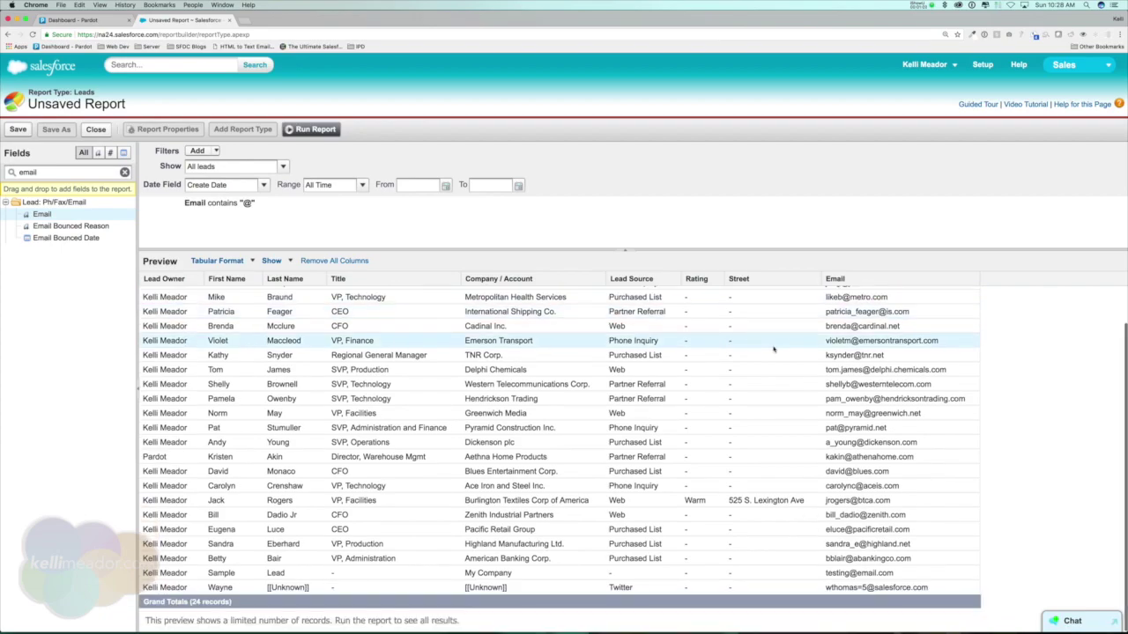
{"action": "scroll", "coordinate": [773, 350], "scroll_direction": "up", "scroll_amount": 2}
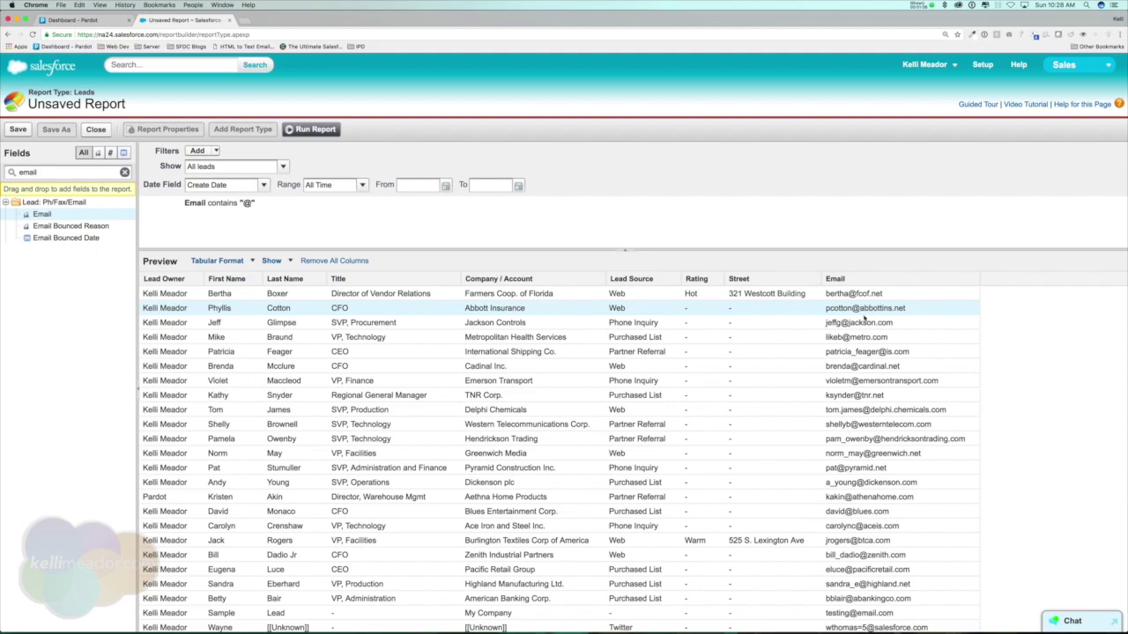
{"action": "scroll", "coordinate": [867, 319], "scroll_direction": "down", "scroll_amount": 2}
{"action": "scroll", "coordinate": [867, 319], "scroll_direction": "up", "scroll_amount": 2}
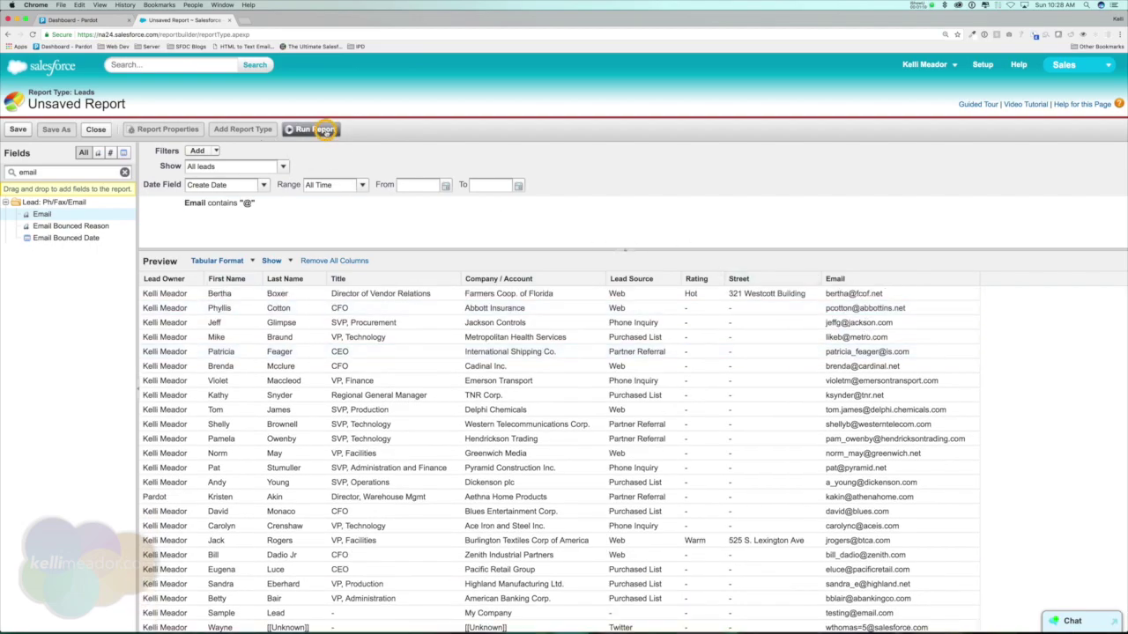
{"action": "left_click", "coordinate": [290, 129]}
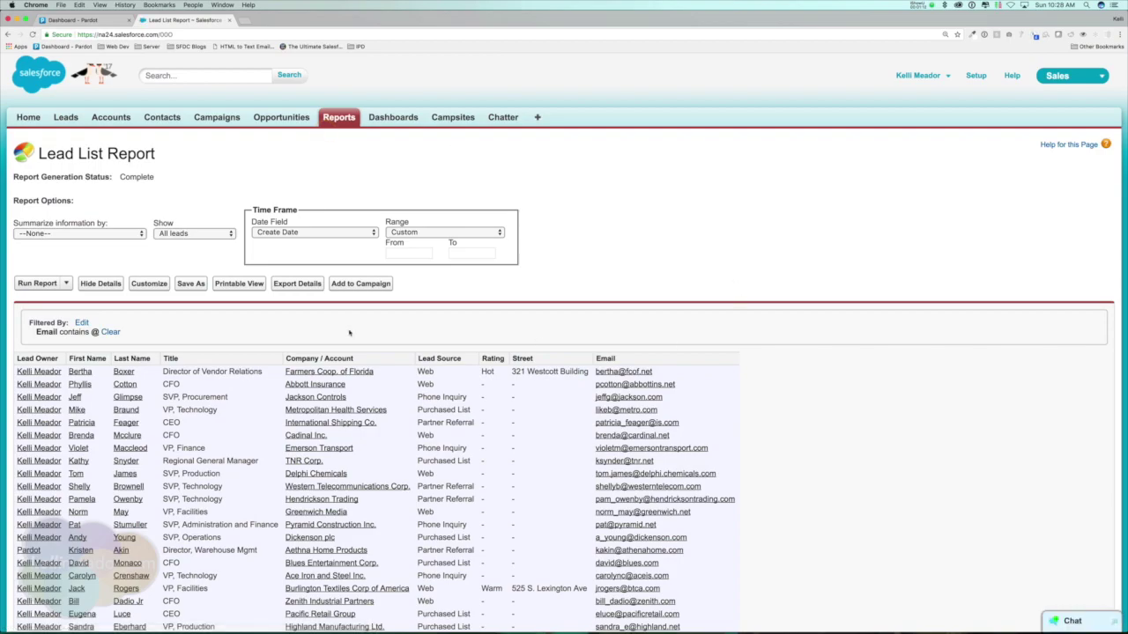
{"action": "left_click", "coordinate": [297, 284]}
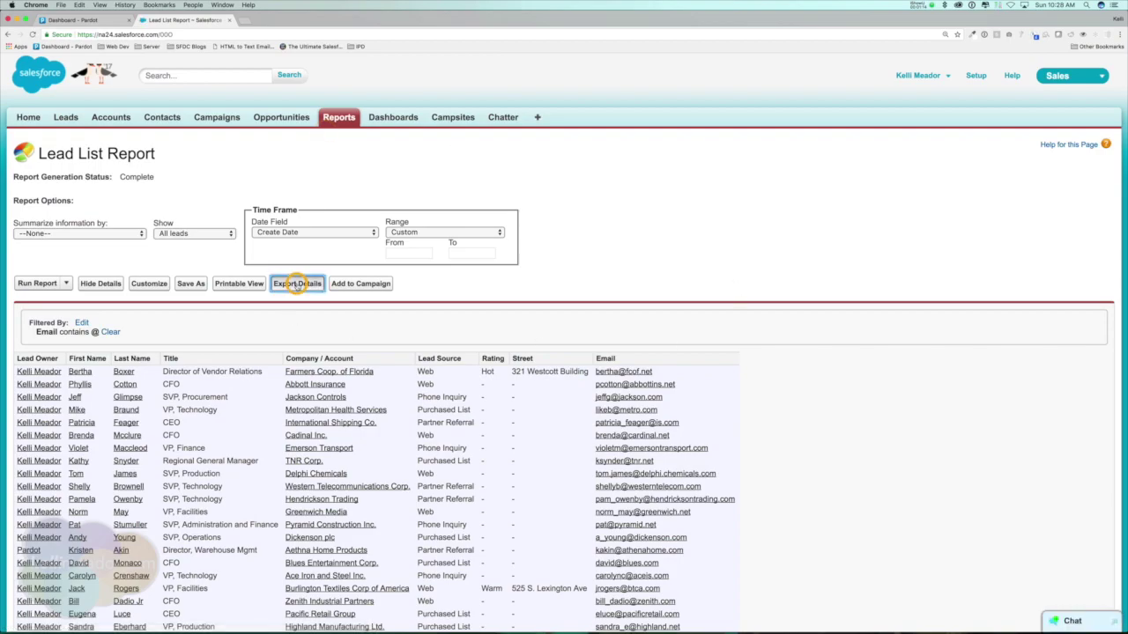
{"action": "left_click", "coordinate": [279, 235]}
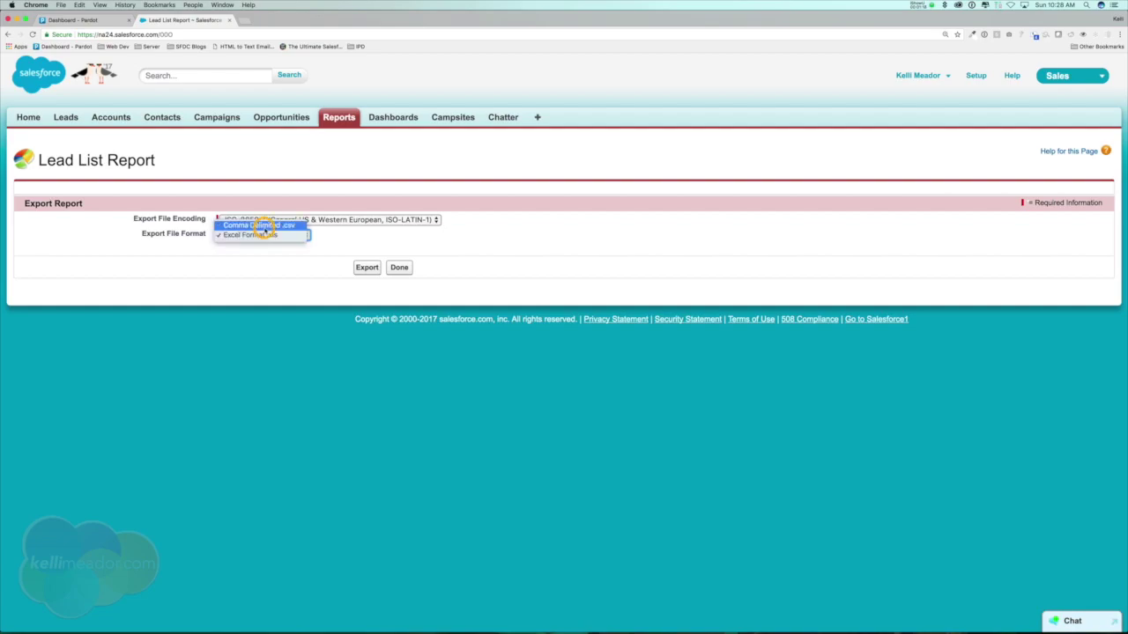
{"action": "left_click", "coordinate": [256, 226]}
{"action": "left_click", "coordinate": [367, 269]}
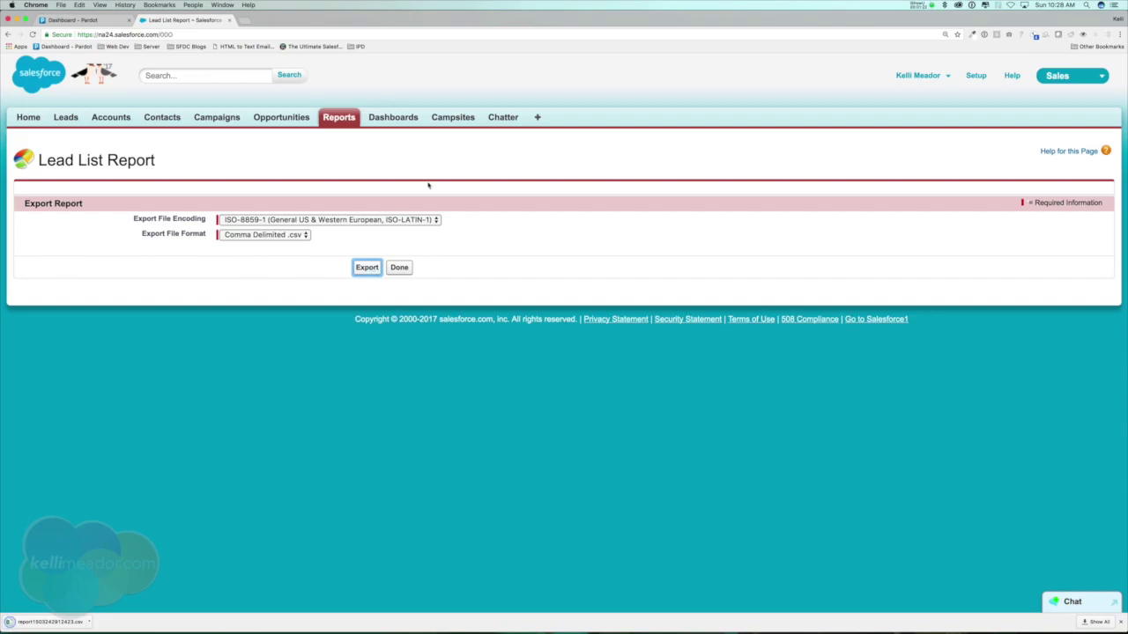
- Create a new Contacts & Accounts report that shows all accounts with a created date range of All Time
{"action": "left_click", "coordinate": [340, 119]}
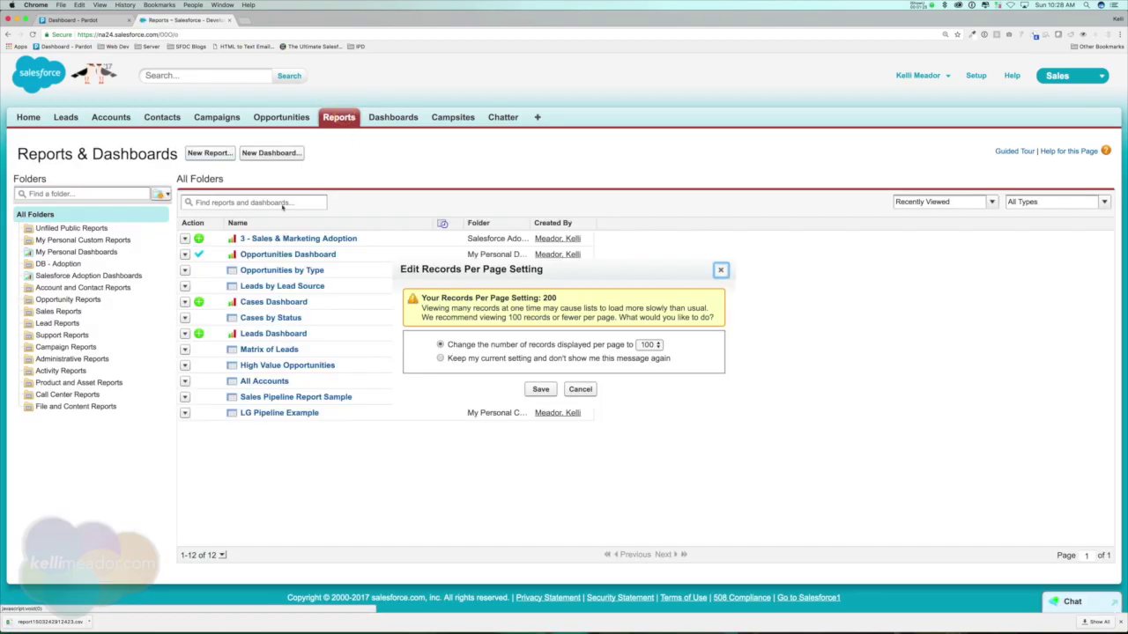
{"action": "left_click", "coordinate": [720, 270]}
{"action": "left_click", "coordinate": [204, 152]}
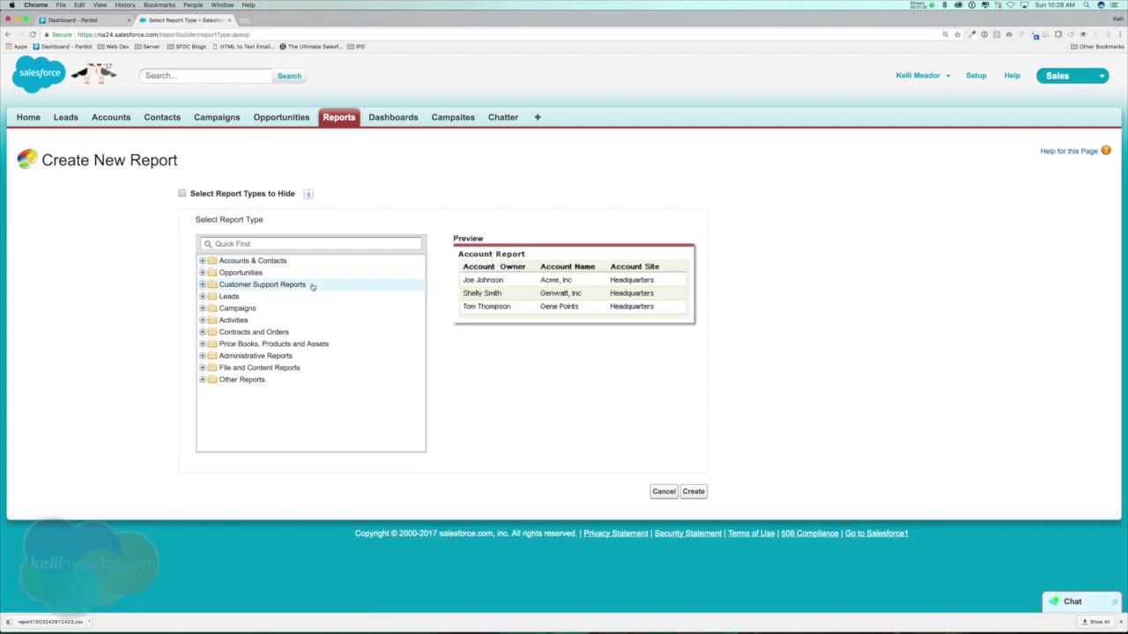
{"action": "left_click", "coordinate": [203, 261]}
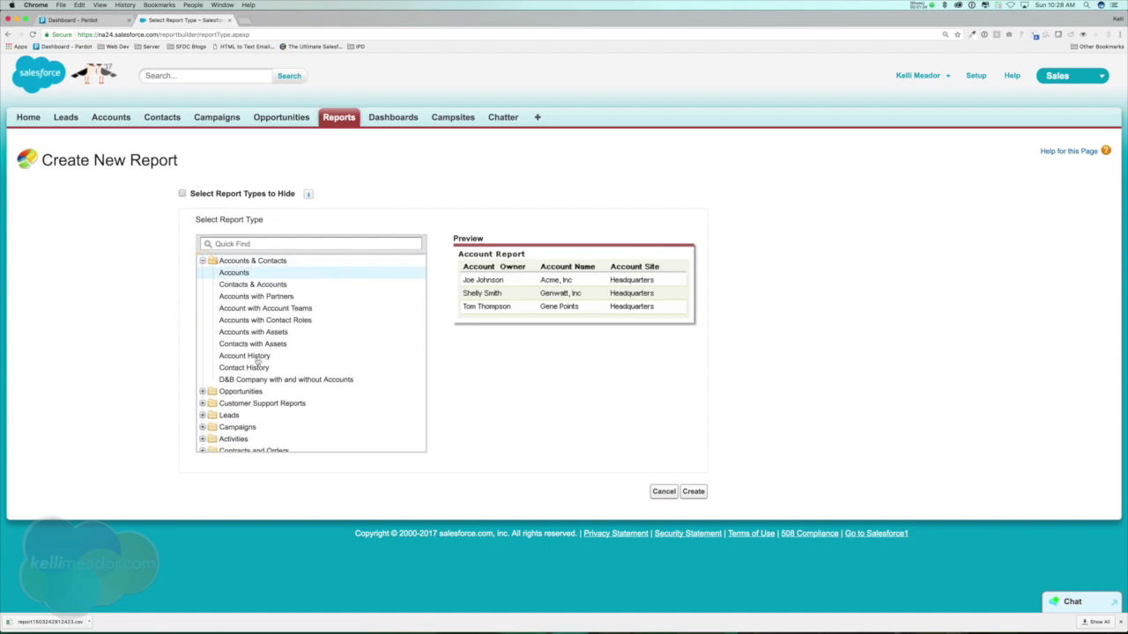
{"action": "left_click", "coordinate": [254, 283]}
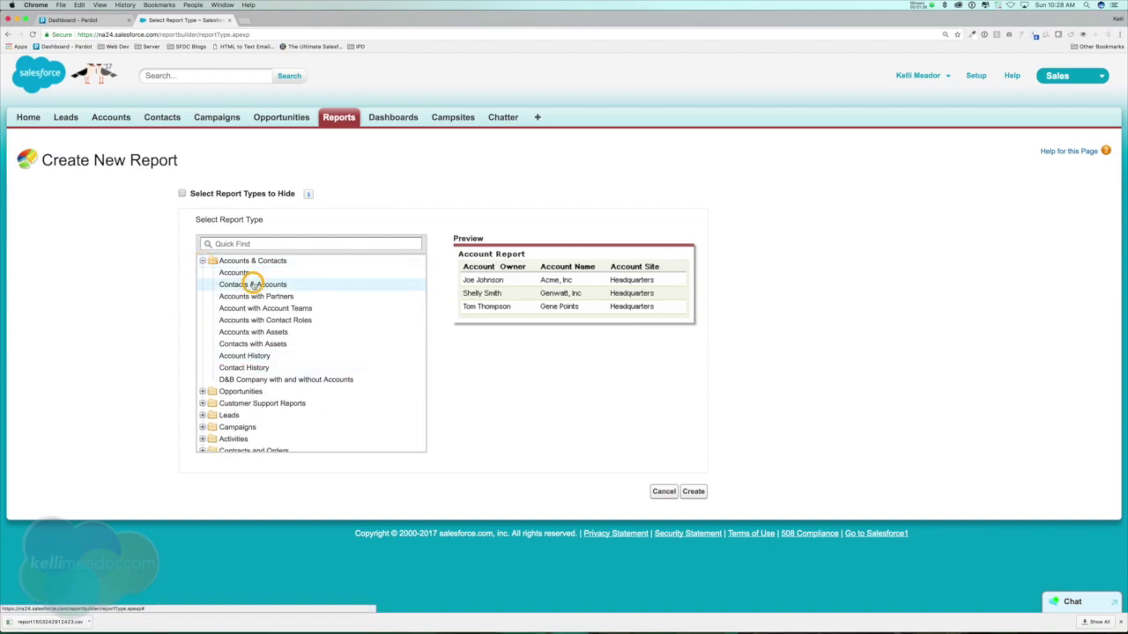
{"action": "left_click", "coordinate": [695, 491]}
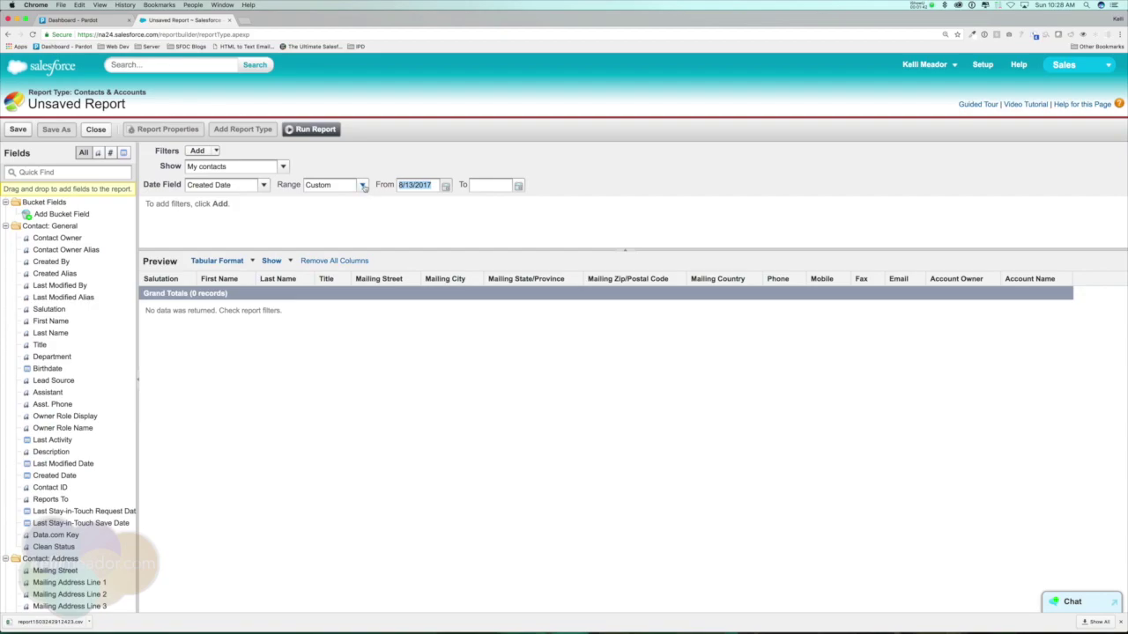
{"action": "left_click", "coordinate": [282, 165]}
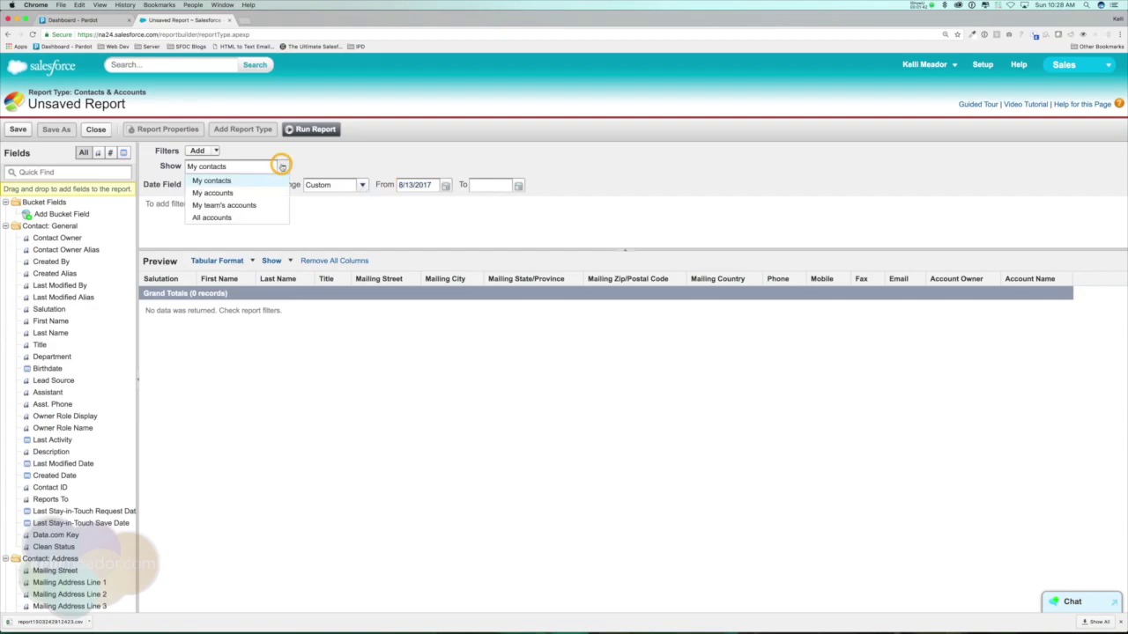
{"action": "left_click", "coordinate": [220, 218]}
- Filter the Contacts & Accounts report to records whose Email contains "@"
{"action": "left_click", "coordinate": [47, 172]}
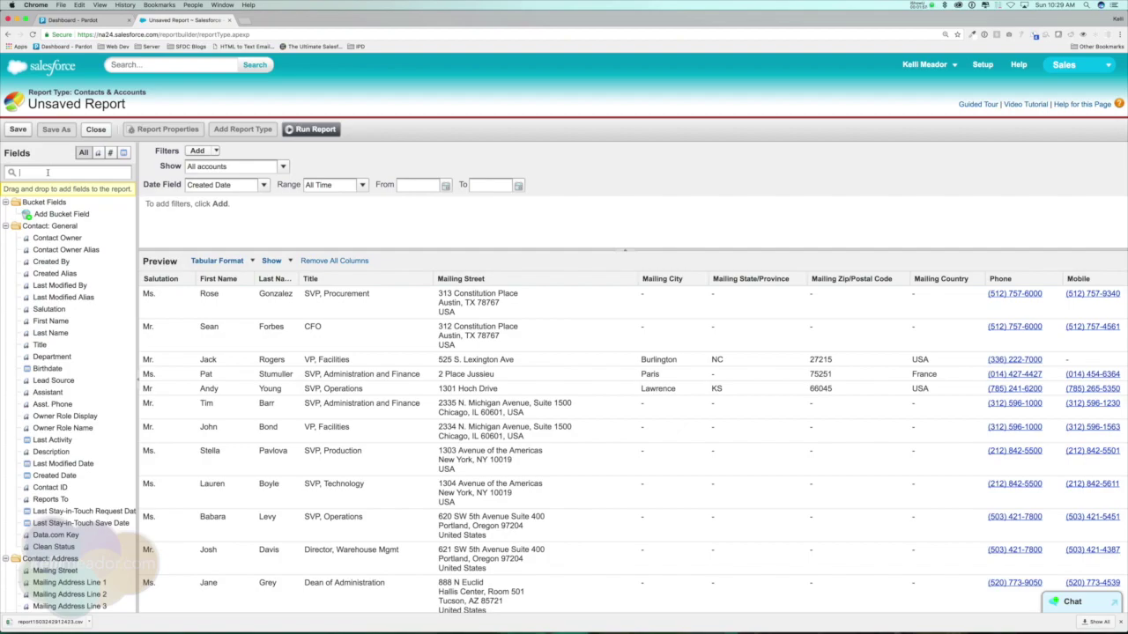
{"action": "type", "text": "emai"}
{"action": "left_click_drag", "start_coordinate": [42, 214], "coordinate": [304, 209]}
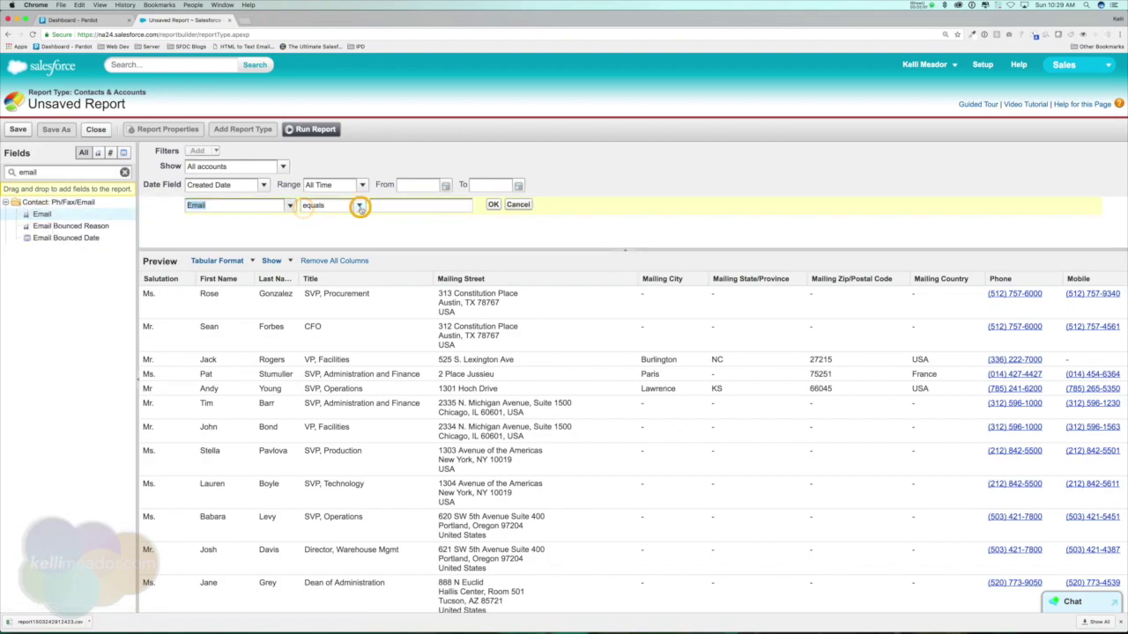
{"action": "left_click", "coordinate": [359, 205]}
{"action": "left_click", "coordinate": [326, 296]}
{"action": "left_click", "coordinate": [411, 208]}
{"action": "type", "text": "@"}
{"action": "left_click", "coordinate": [491, 206]}
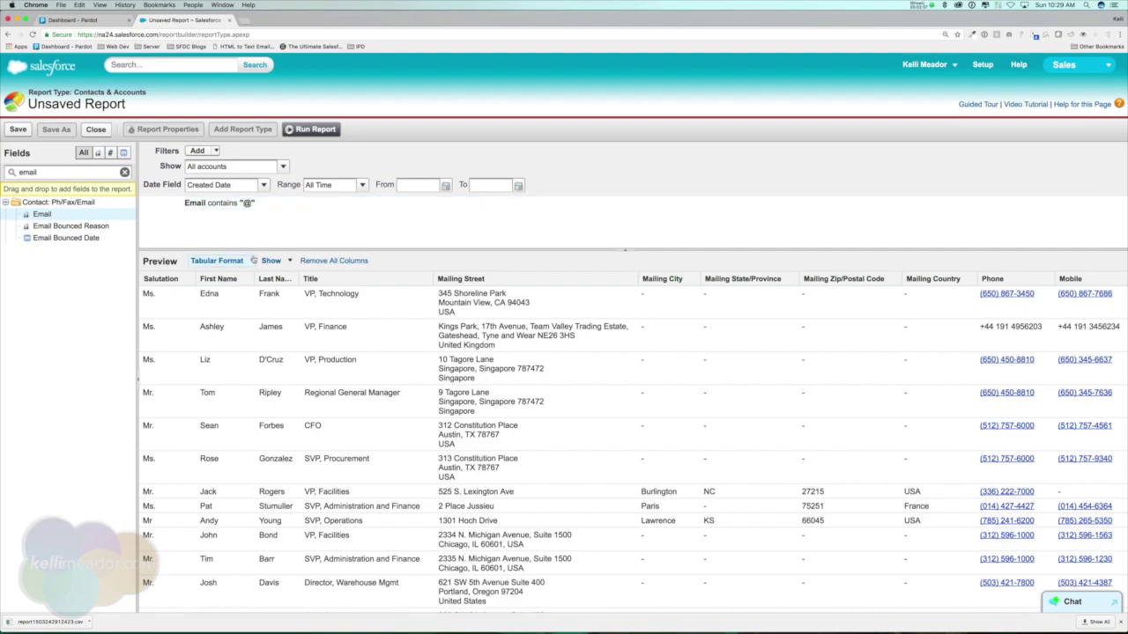
- Run the contacts report and set its details export to the Comma Delimited .csv format
{"action": "scroll", "coordinate": [671, 306], "scroll_direction": "right", "scroll_amount": 10}
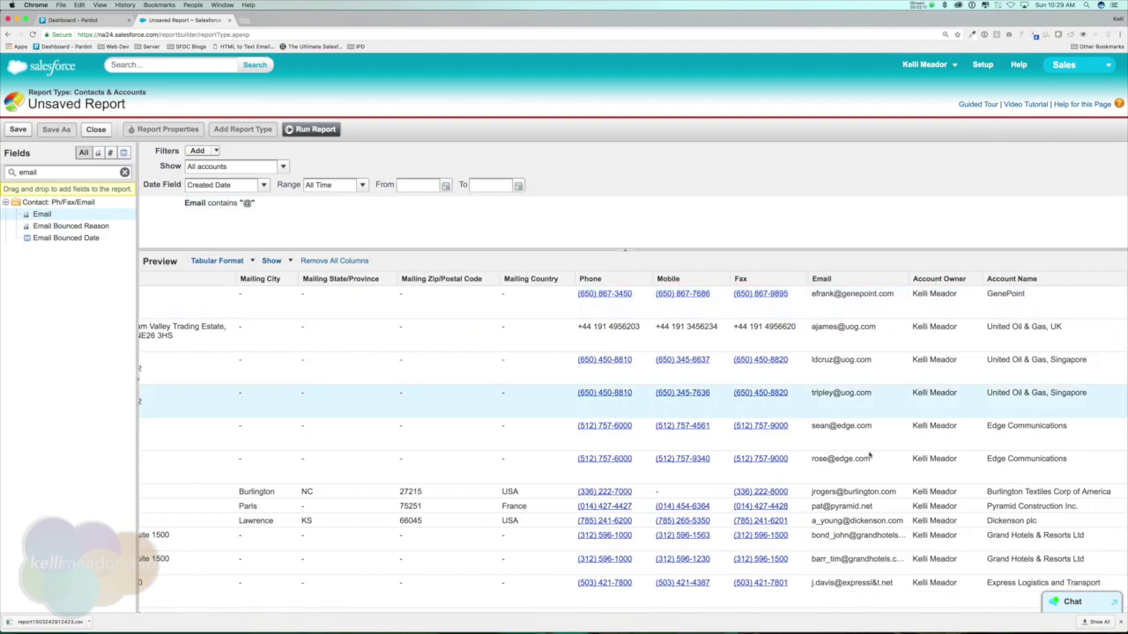
{"action": "scroll", "coordinate": [841, 397], "scroll_direction": "down", "scroll_amount": 5}
{"action": "scroll", "coordinate": [863, 455], "scroll_direction": "up", "scroll_amount": 5}
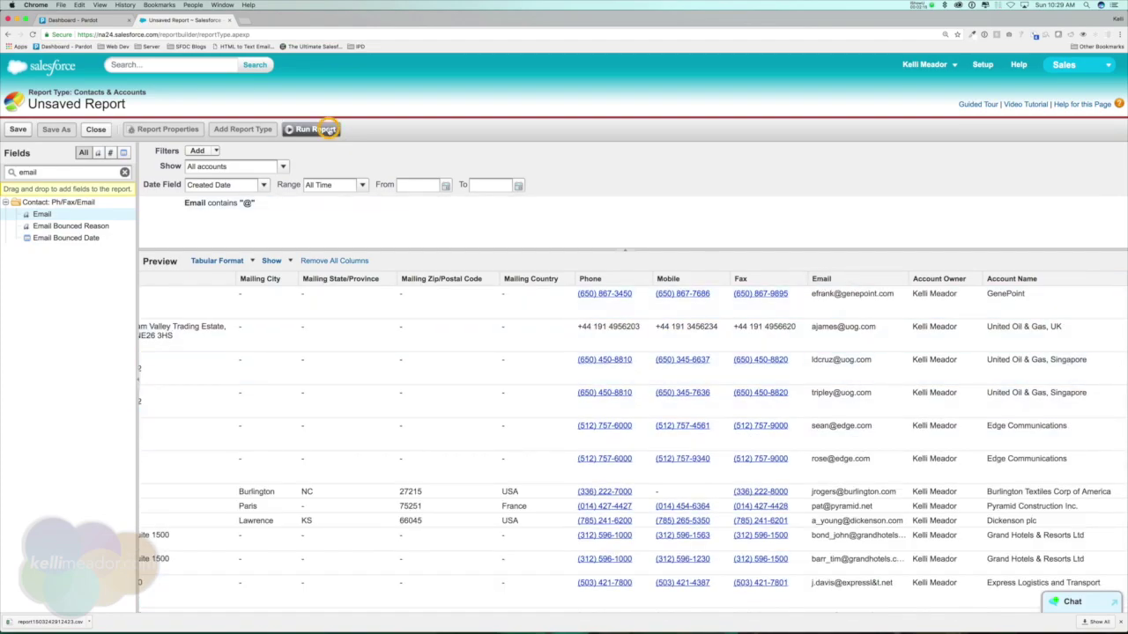
{"action": "left_click", "coordinate": [308, 129]}
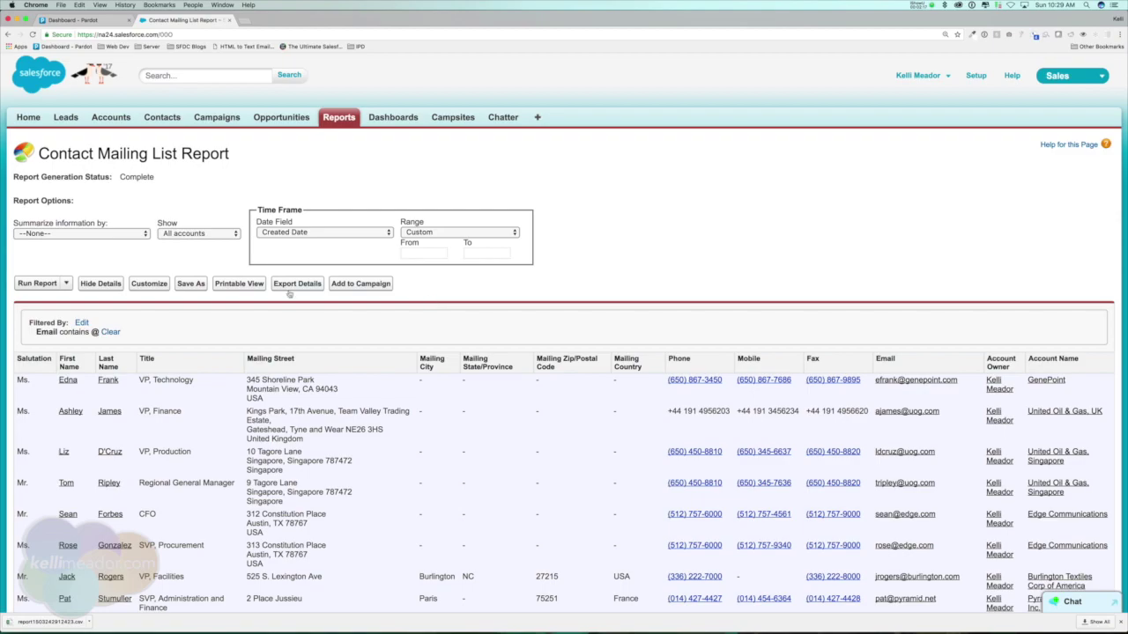
{"action": "left_click", "coordinate": [292, 288]}
{"action": "left_click", "coordinate": [280, 235]}
{"action": "left_click", "coordinate": [280, 225]}
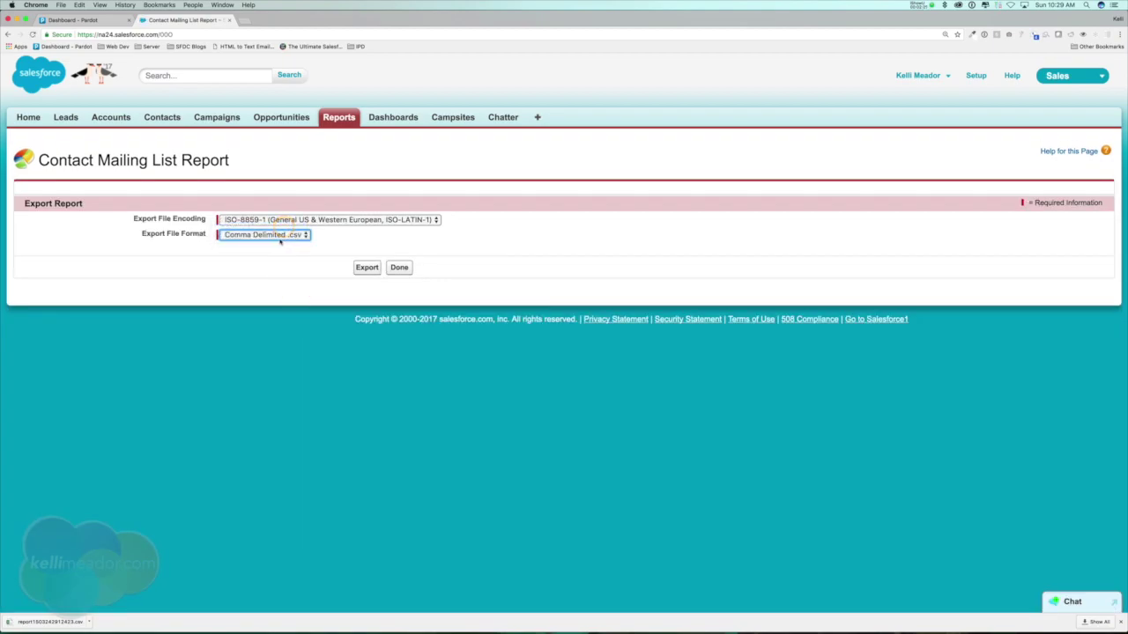
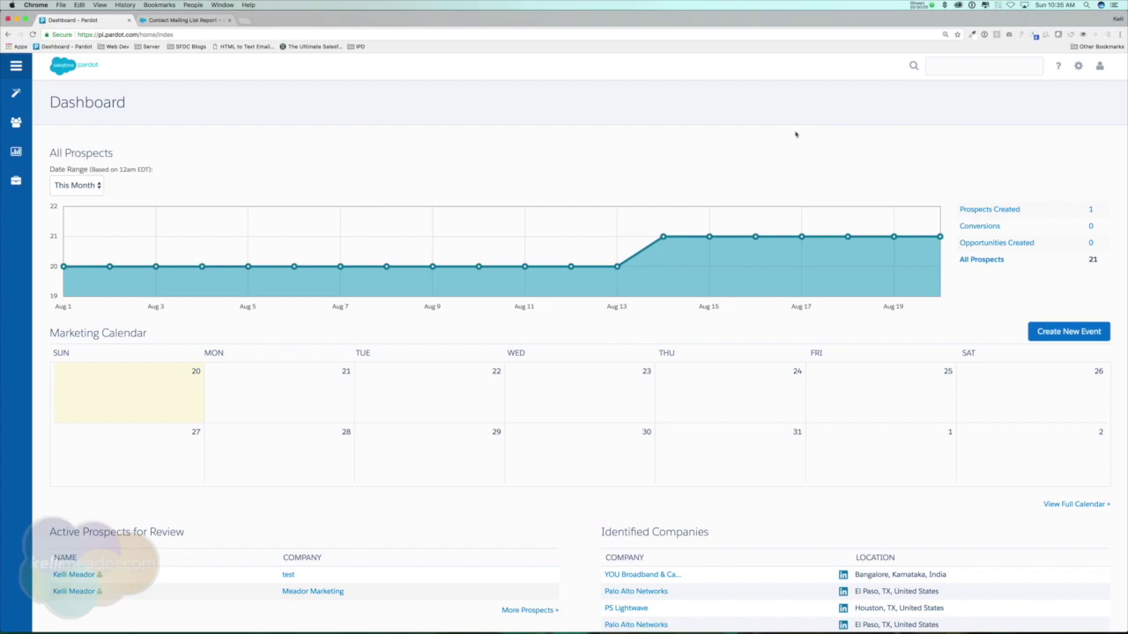
- Open the prospect import wizard from the Pardot administration options
{"action": "left_click", "coordinate": [785, 136]}
{"action": "mouse_move", "coordinate": [17, 182]}
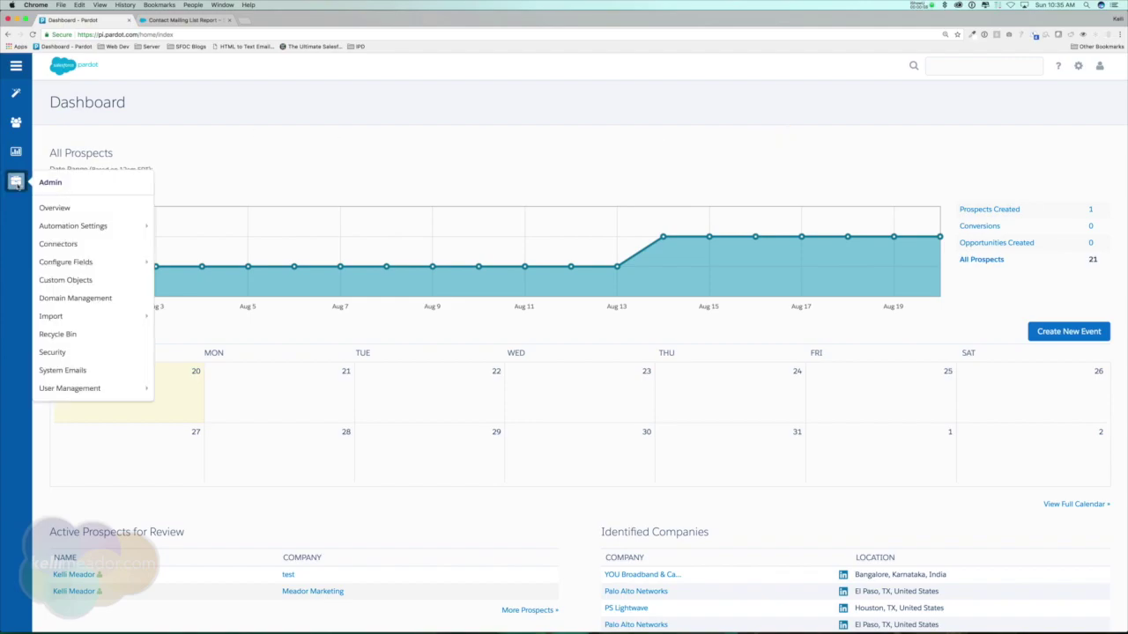
{"action": "mouse_move", "coordinate": [106, 316]}
{"action": "left_click", "coordinate": [183, 315]}
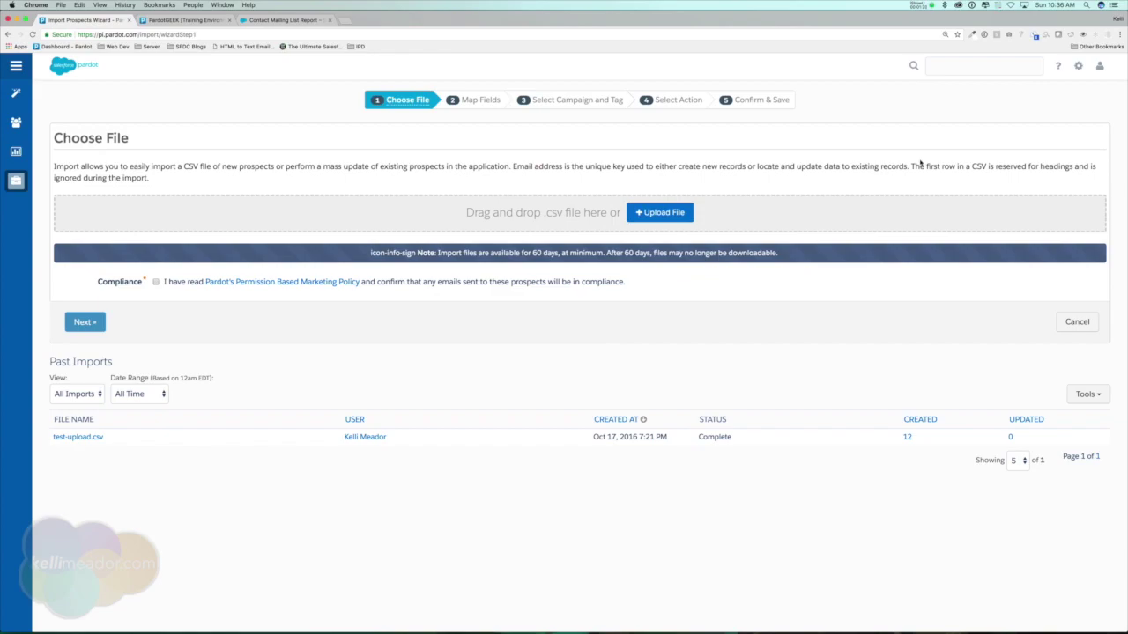
- Examine the Allow Multiple Prospects with the Same Email Address setting in the Pardot account information
{"action": "mouse_move", "coordinate": [1078, 67]}
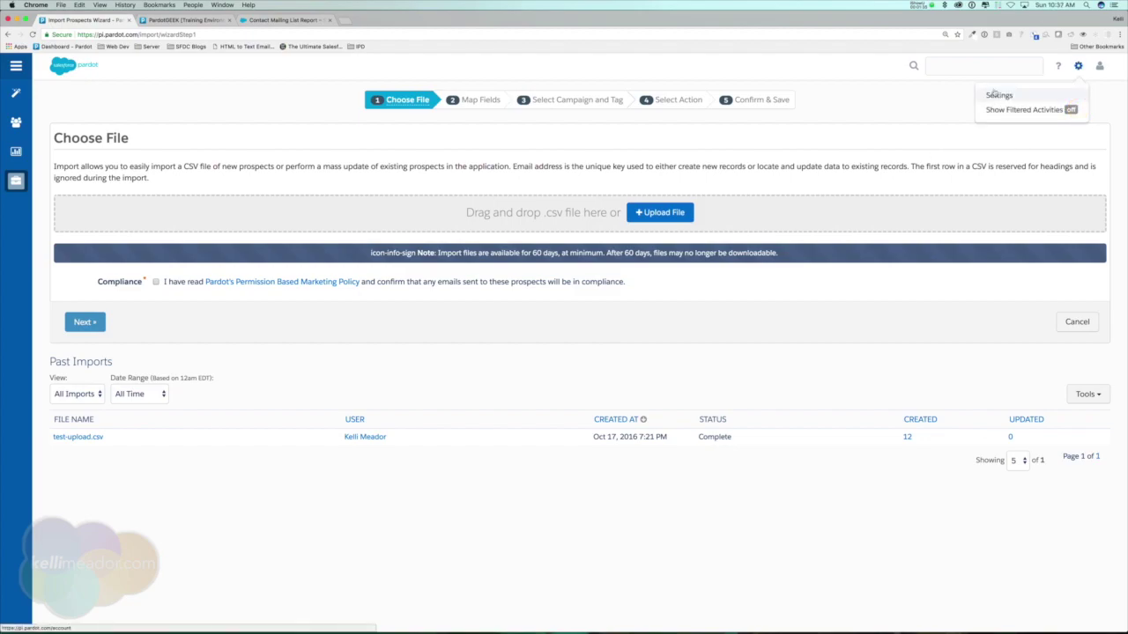
{"action": "left_click", "coordinate": [168, 19]}
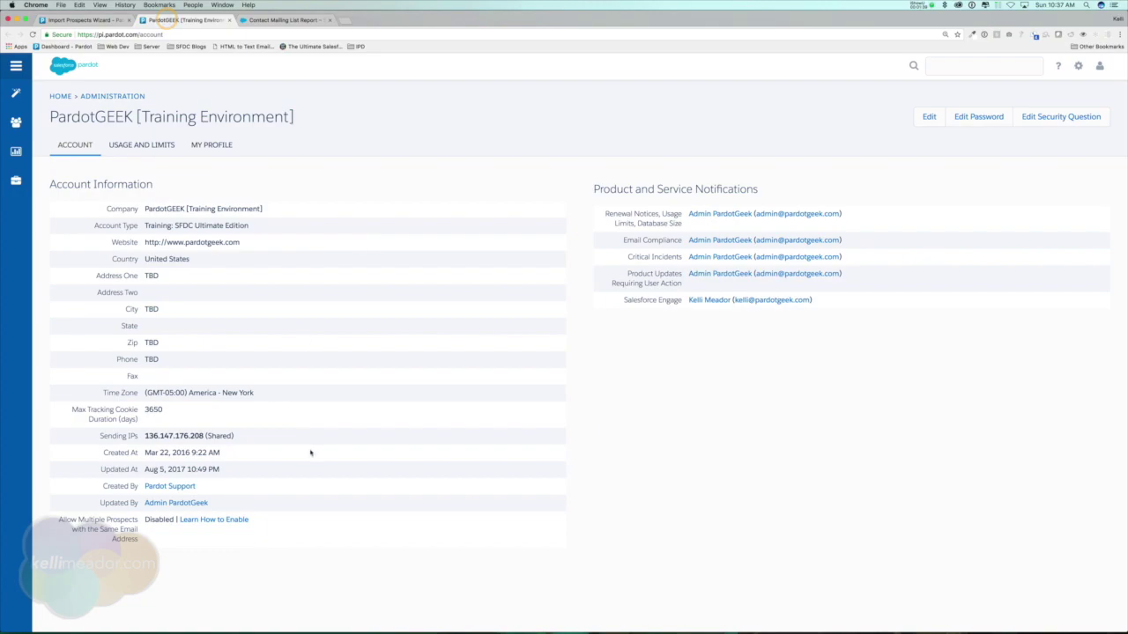
{"action": "left_click_drag", "start_coordinate": [58, 520], "coordinate": [136, 539]}
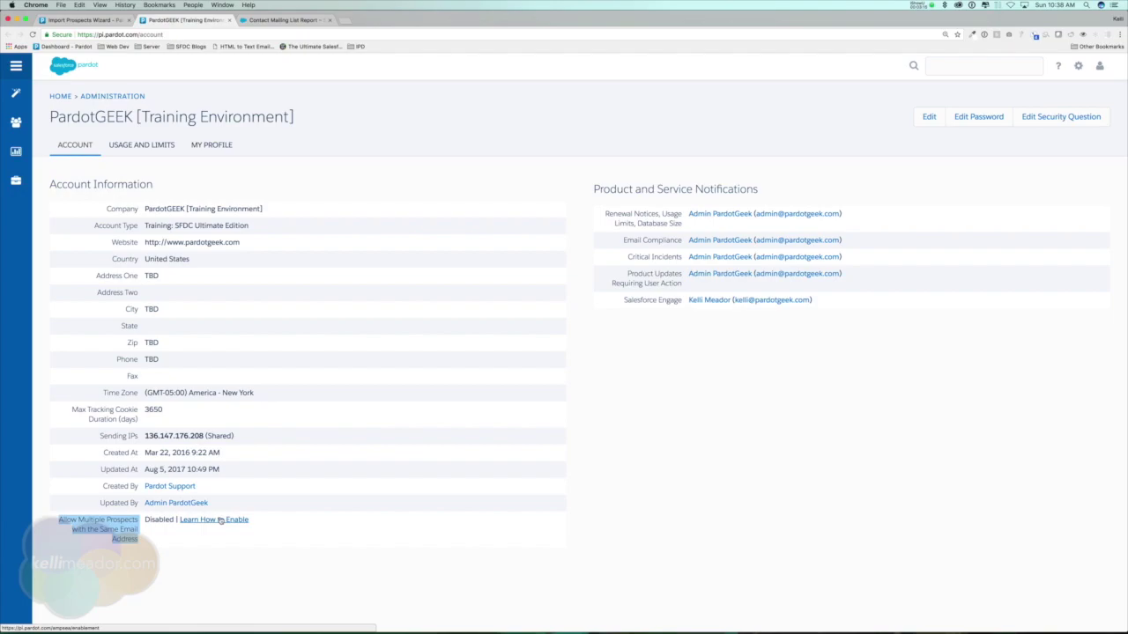
- Return to the prospect import wizard and confirm compliance with Pardot's Permission Based Marketing Policy
{"action": "key", "text": "ctrl+shift+Tab"}
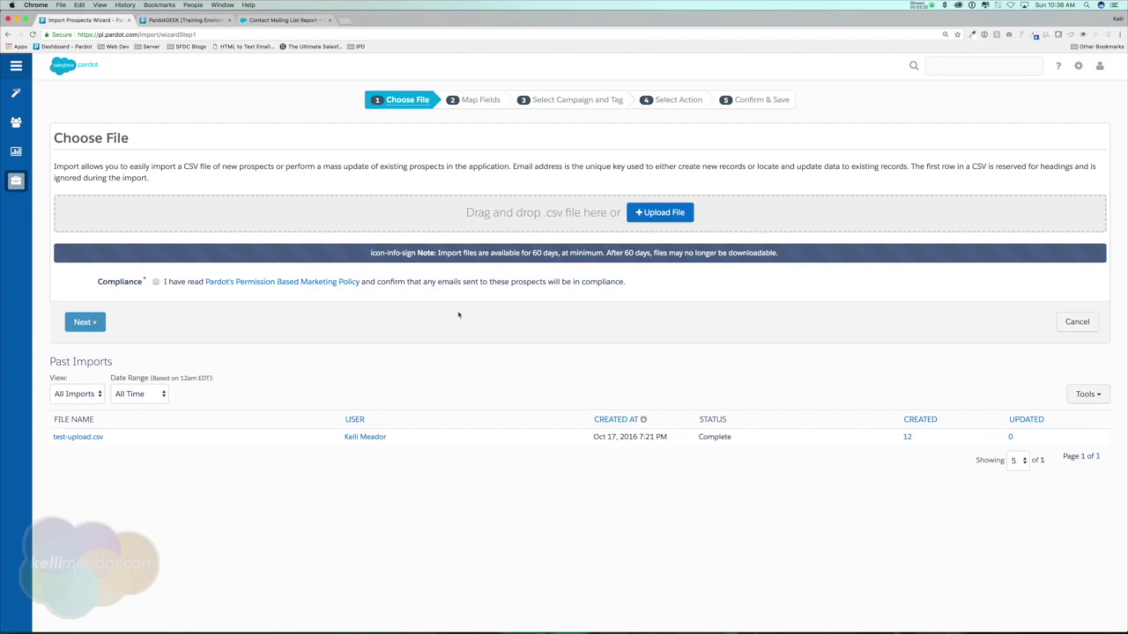
{"action": "left_click", "coordinate": [438, 316]}
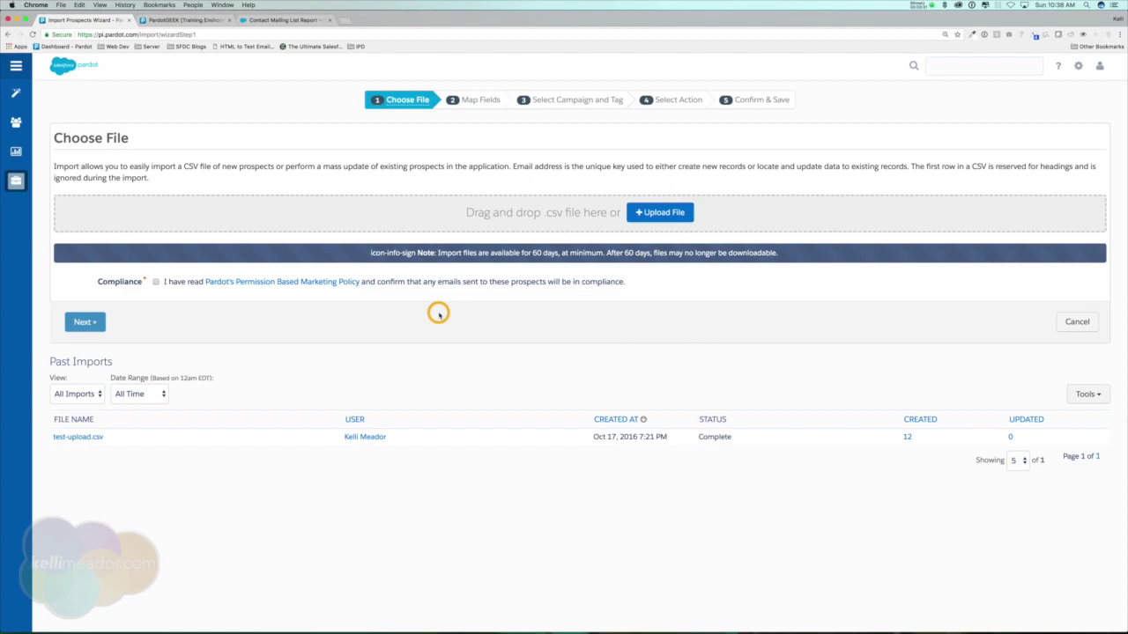
{"action": "left_click", "coordinate": [156, 281]}
- Check the Downloads folder for the exported report CSV while choosing an import file
{"action": "left_click", "coordinate": [664, 215]}
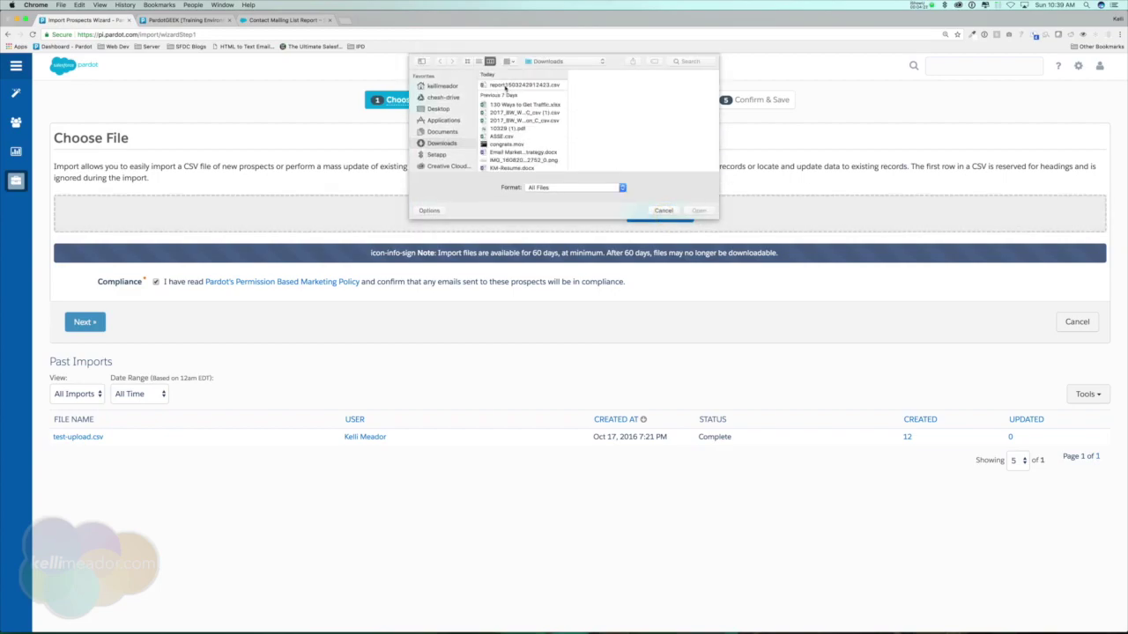
{"action": "left_click", "coordinate": [663, 211]}
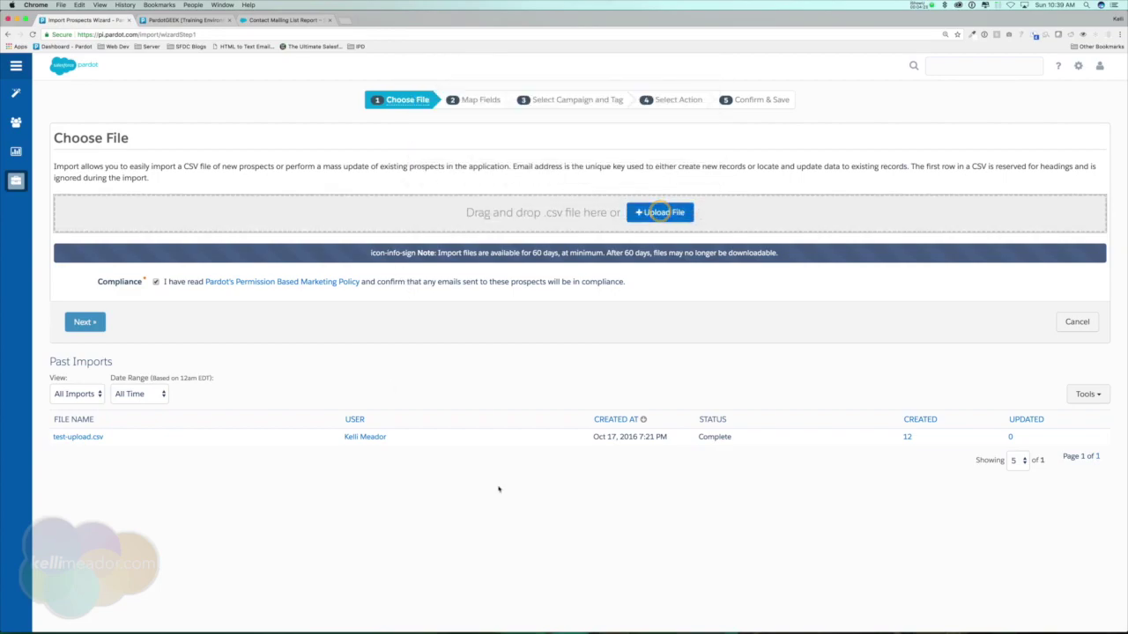
{"action": "mouse_move", "coordinate": [374, 621]}
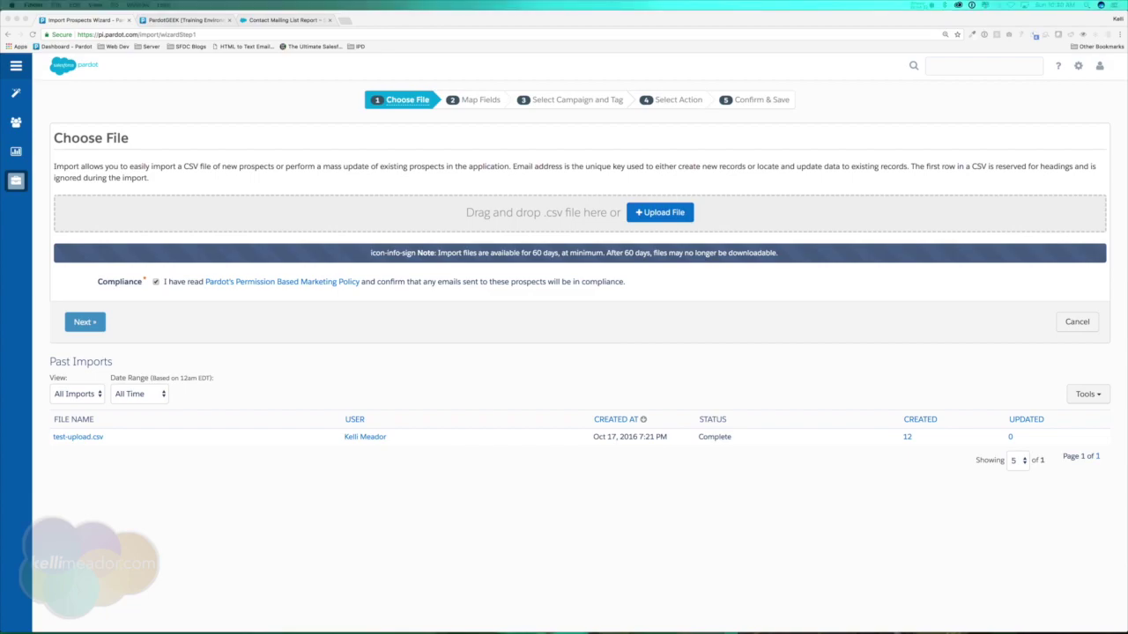
- Upload the exported report1503242912423.csv as the import file and continue to field mapping
{"action": "left_click_drag", "start_coordinate": [227, 414], "coordinate": [507, 215]}
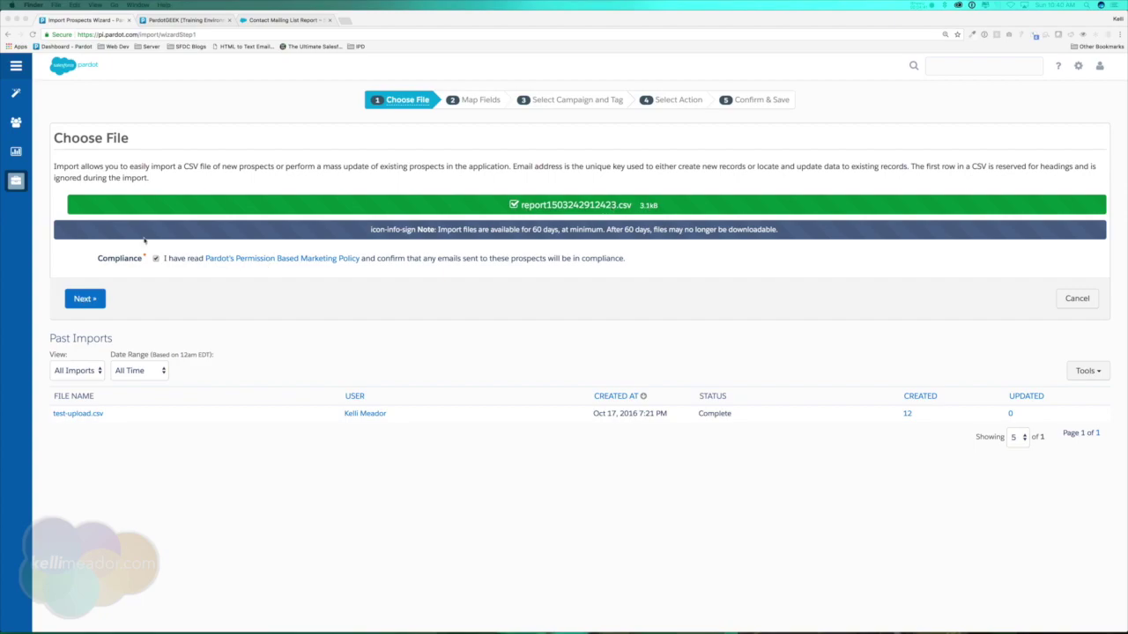
{"action": "left_click", "coordinate": [91, 302]}
{"action": "left_click", "coordinate": [89, 300]}
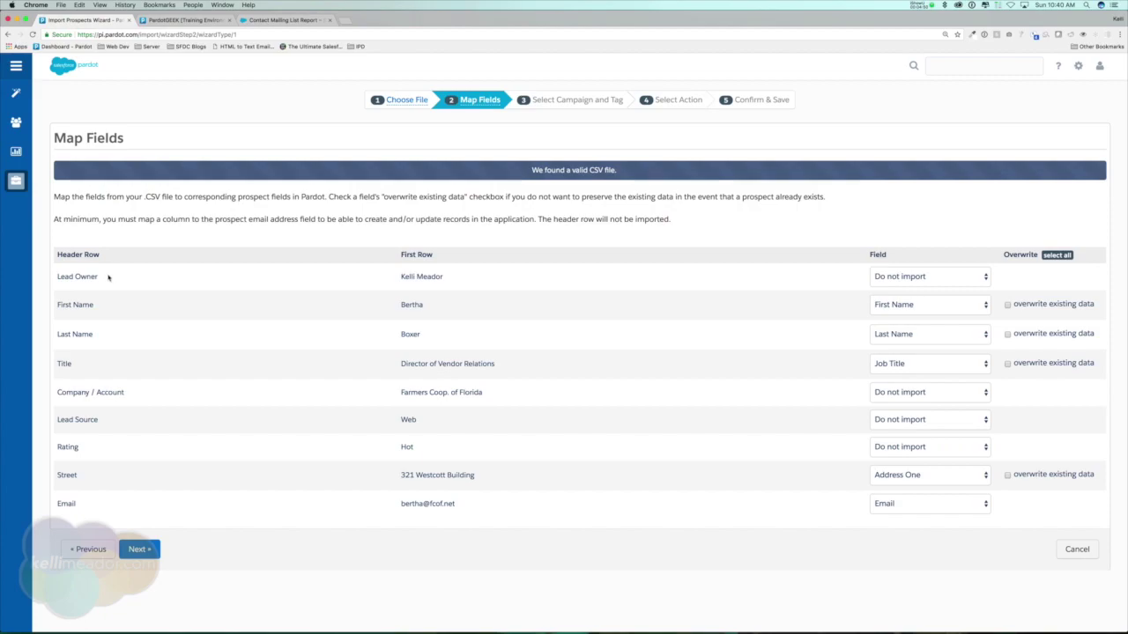
- Review the mapping columns and set the First Name and Last Name columns to Do not import
{"action": "left_click_drag", "start_coordinate": [56, 255], "coordinate": [110, 254]}
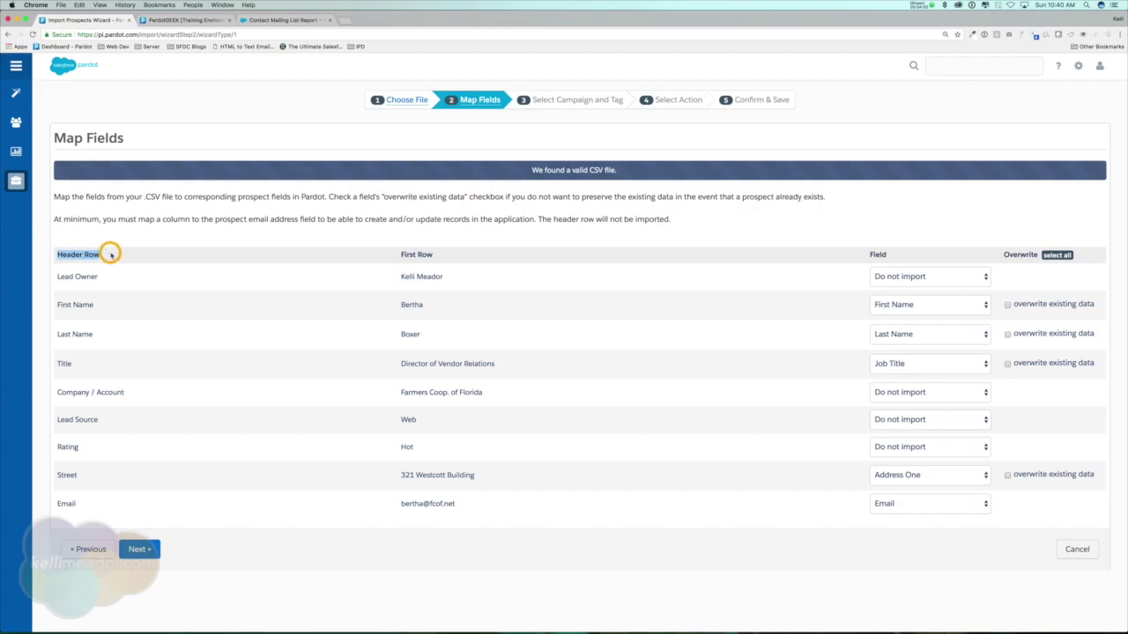
{"action": "left_click_drag", "start_coordinate": [401, 255], "coordinate": [430, 266]}
{"action": "left_click_drag", "start_coordinate": [871, 255], "coordinate": [897, 254]}
{"action": "left_click", "coordinate": [882, 255]}
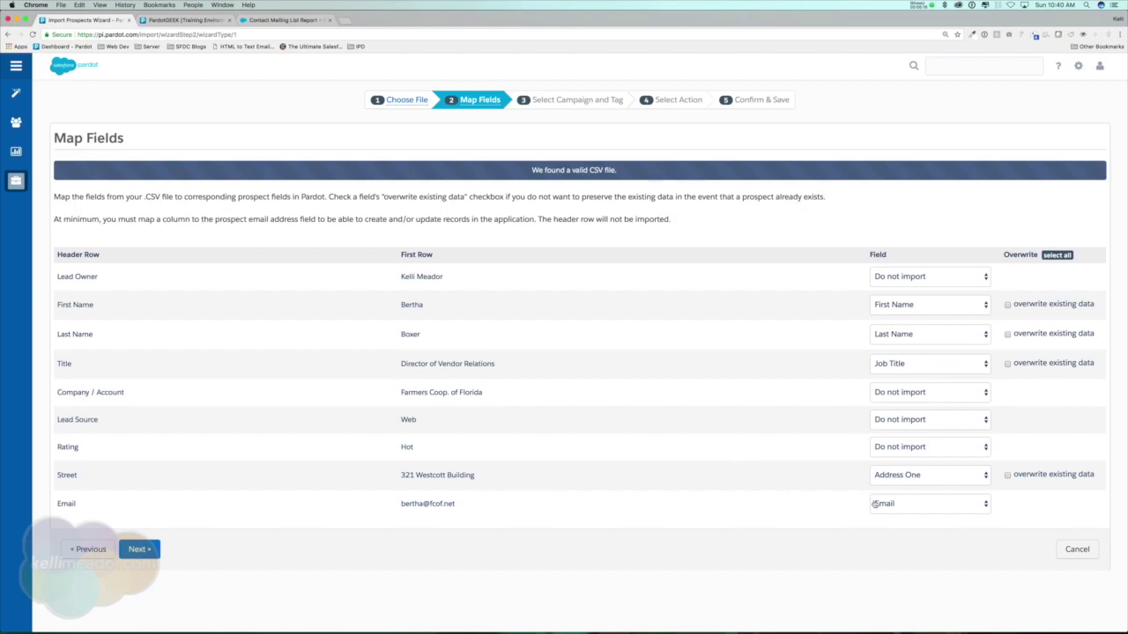
{"action": "left_click", "coordinate": [894, 304]}
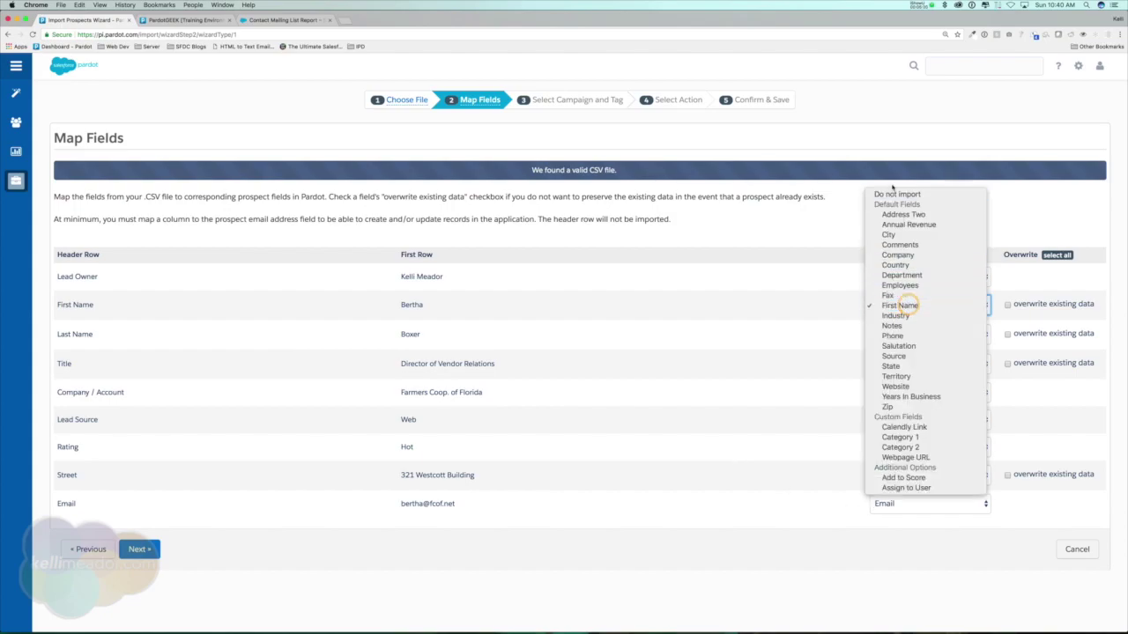
{"action": "left_click", "coordinate": [928, 337]}
{"action": "left_click", "coordinate": [928, 334]}
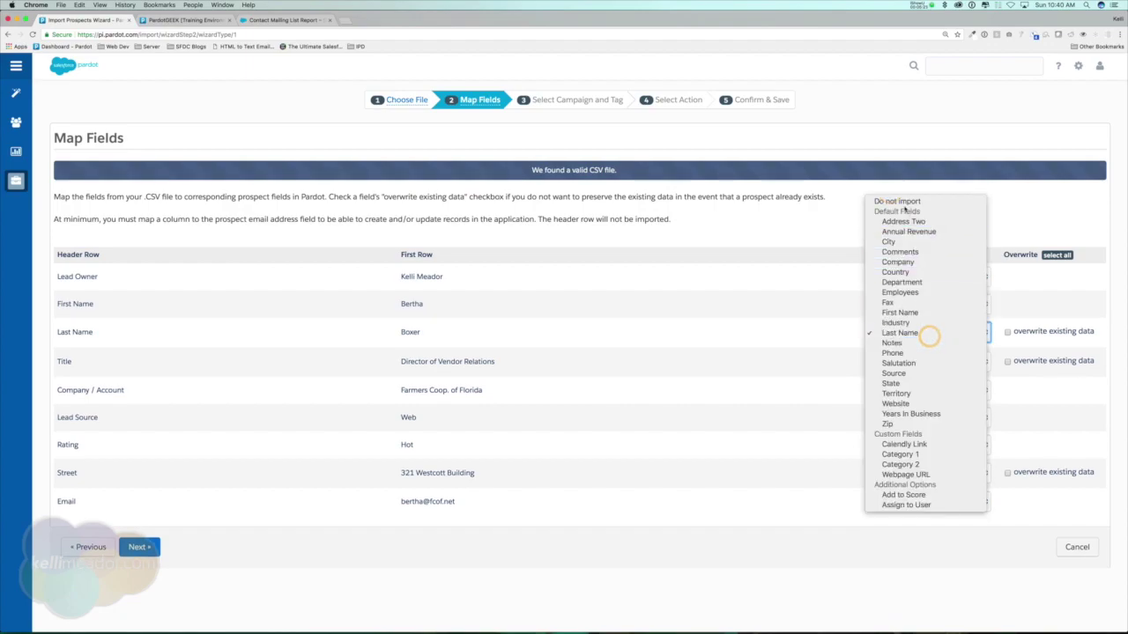
{"action": "left_click", "coordinate": [897, 201]}
- Set the Title and Street columns to Do not import, keep Email mapped, and continue to campaign selection
{"action": "left_click", "coordinate": [919, 361]}
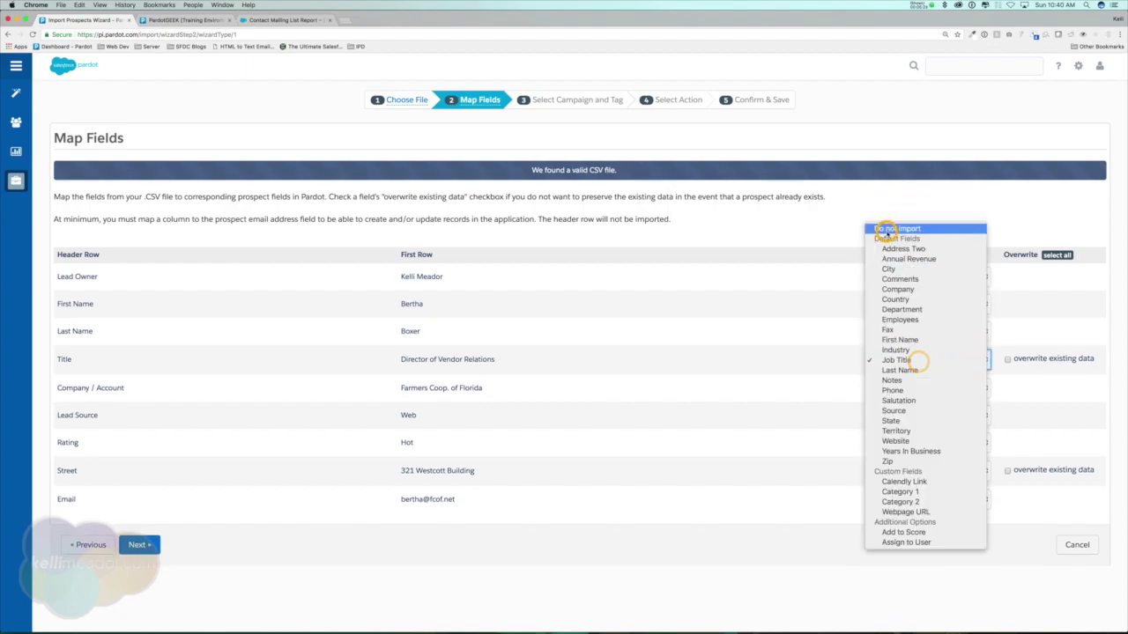
{"action": "left_click", "coordinate": [886, 231]}
{"action": "left_click", "coordinate": [930, 385]}
{"action": "left_click", "coordinate": [778, 373]}
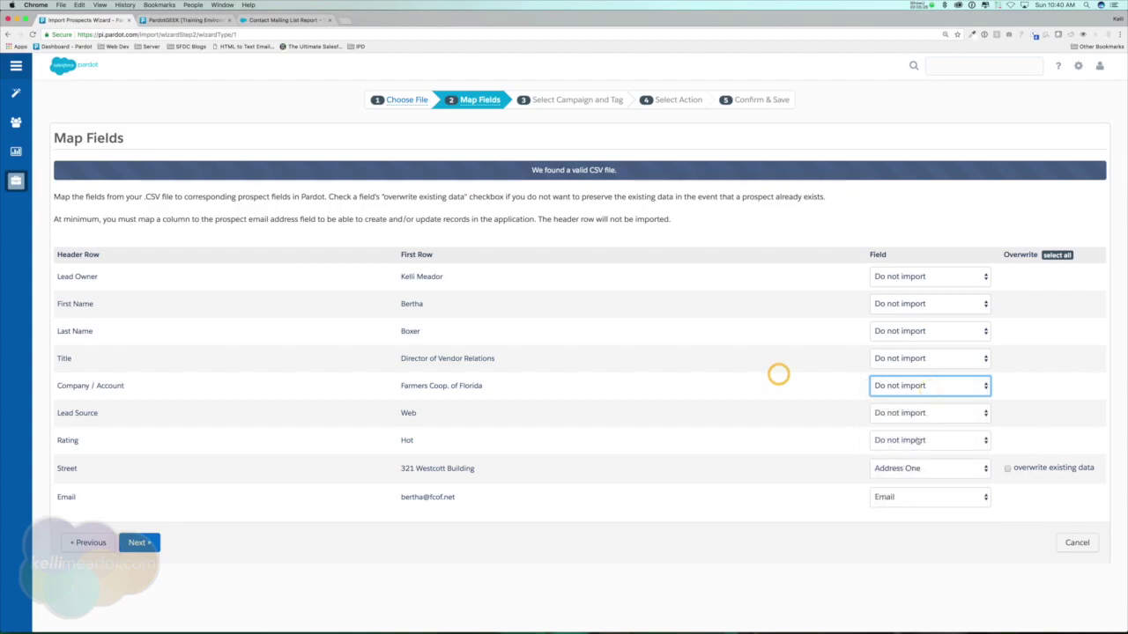
{"action": "left_click", "coordinate": [936, 473]}
{"action": "left_click", "coordinate": [903, 447]}
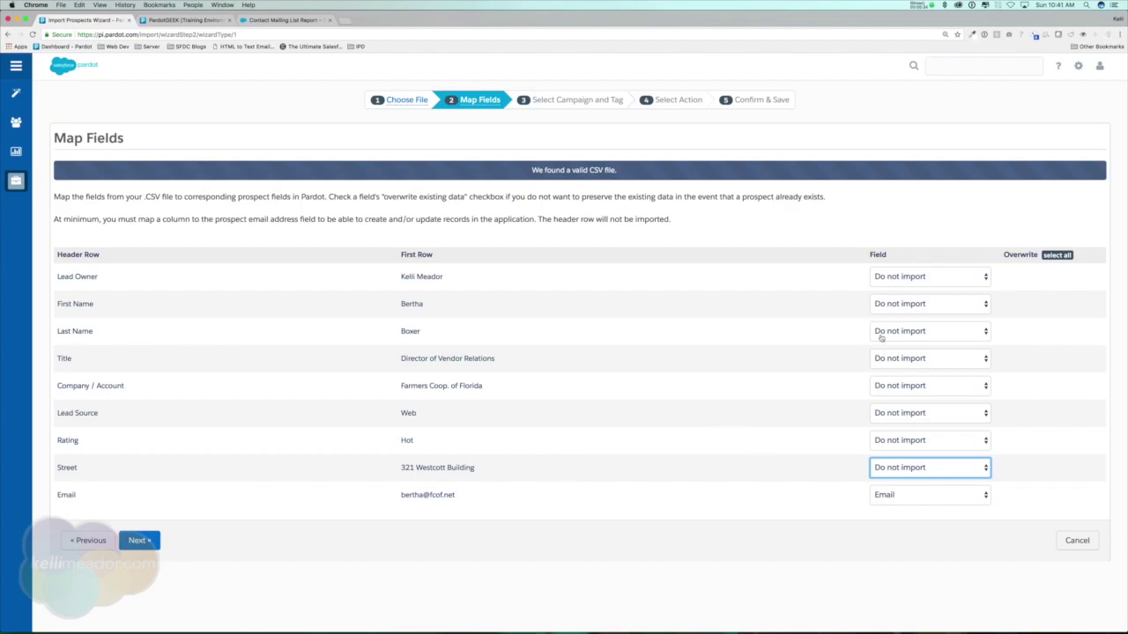
{"action": "left_click", "coordinate": [139, 540]}
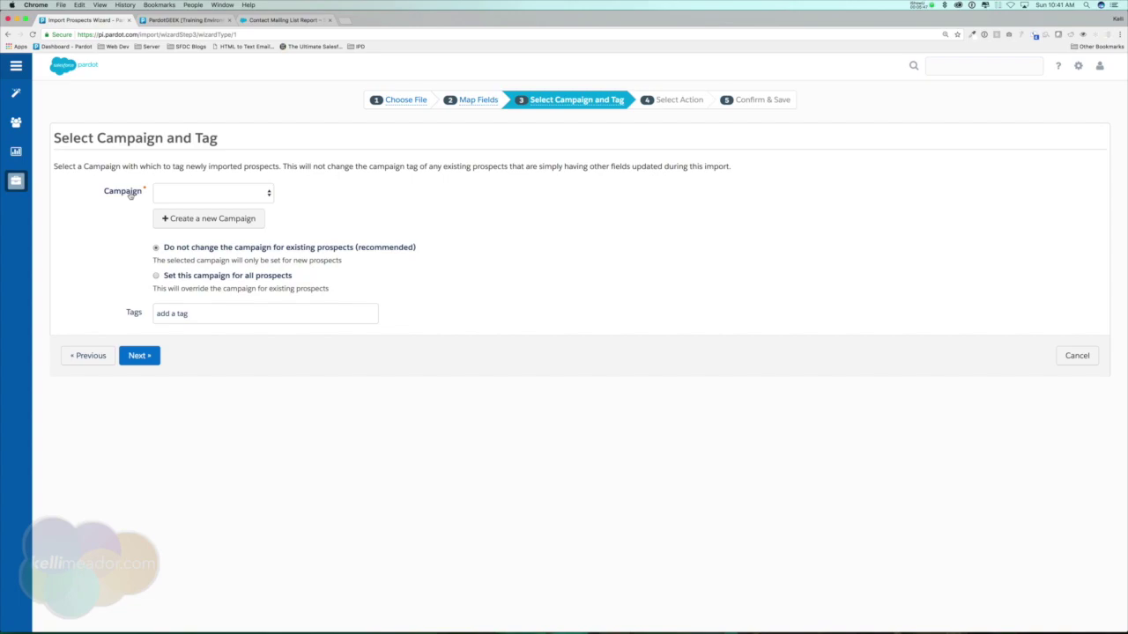
- Create a new campaign named Salesforce in the /Uncategorized/Campaigns folder, leaving the cost empty
{"action": "left_click", "coordinate": [206, 191]}
{"action": "left_click", "coordinate": [206, 188]}
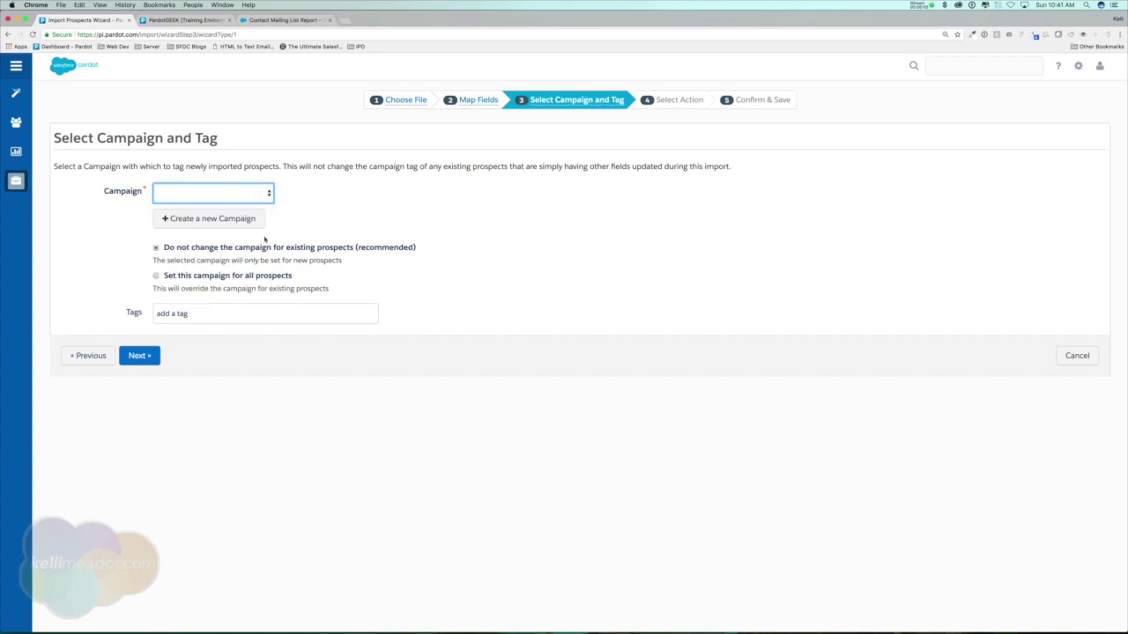
{"action": "left_click", "coordinate": [223, 225]}
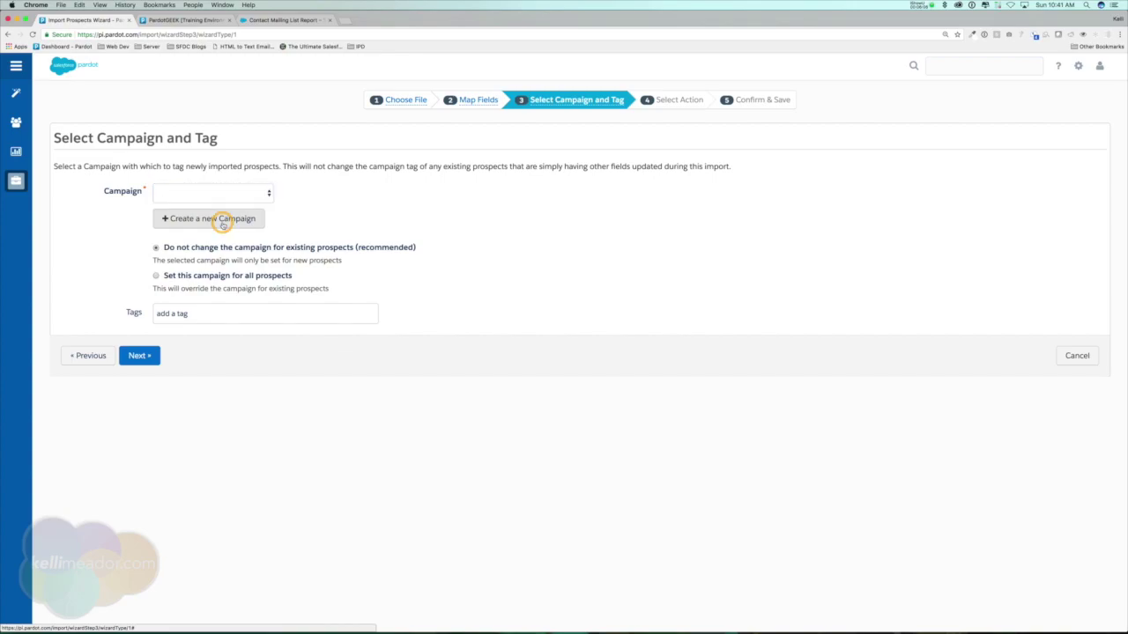
{"action": "left_click", "coordinate": [223, 427]}
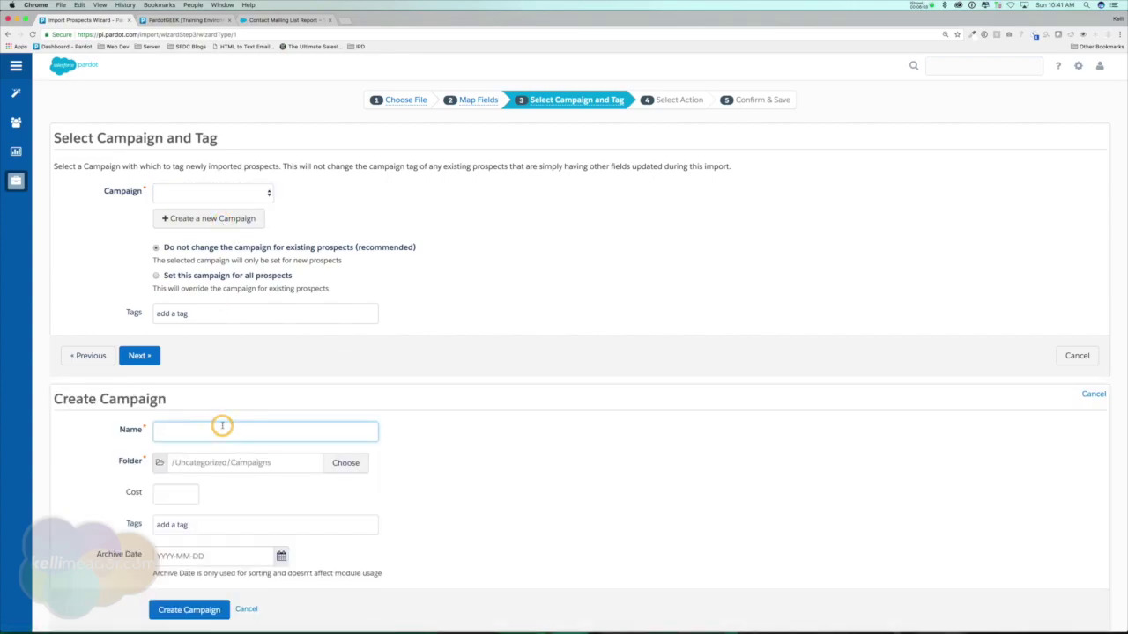
{"action": "type", "text": "Salesforce"}
{"action": "left_click", "coordinate": [184, 431]}
{"action": "left_click", "coordinate": [183, 494]}
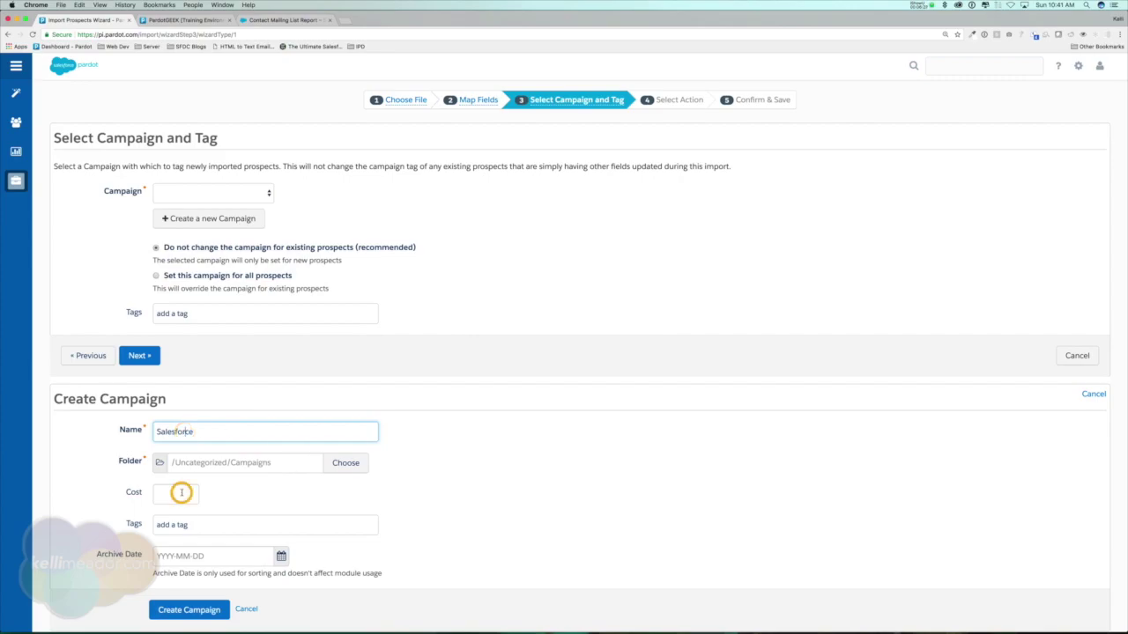
{"action": "scroll", "coordinate": [264, 509], "scroll_direction": "down", "scroll_amount": 1}
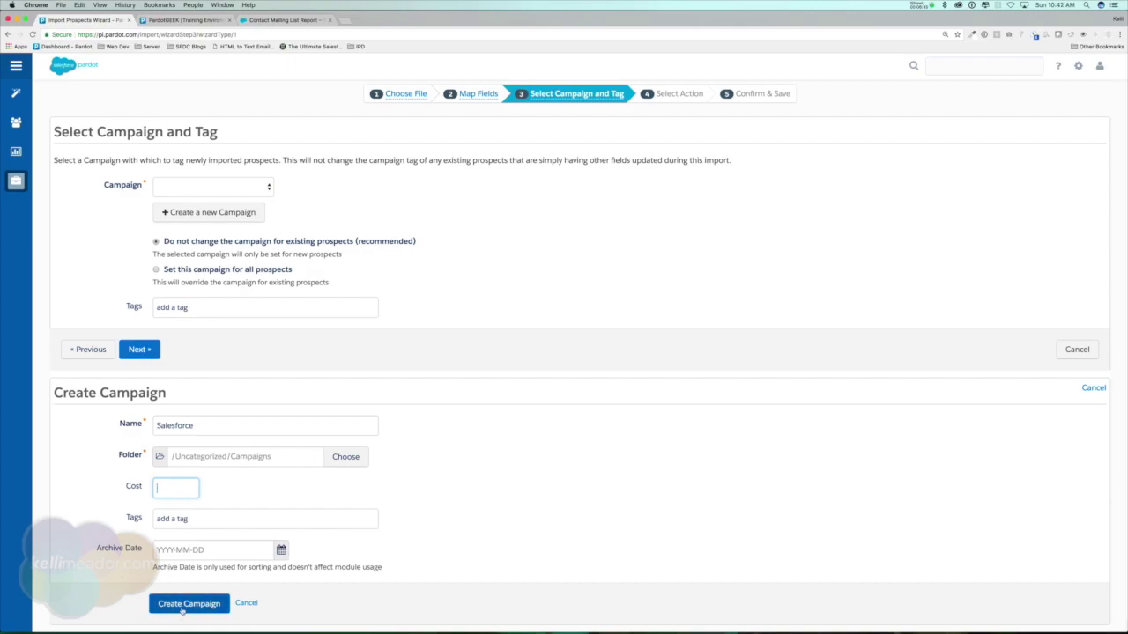
{"action": "left_click", "coordinate": [187, 604]}
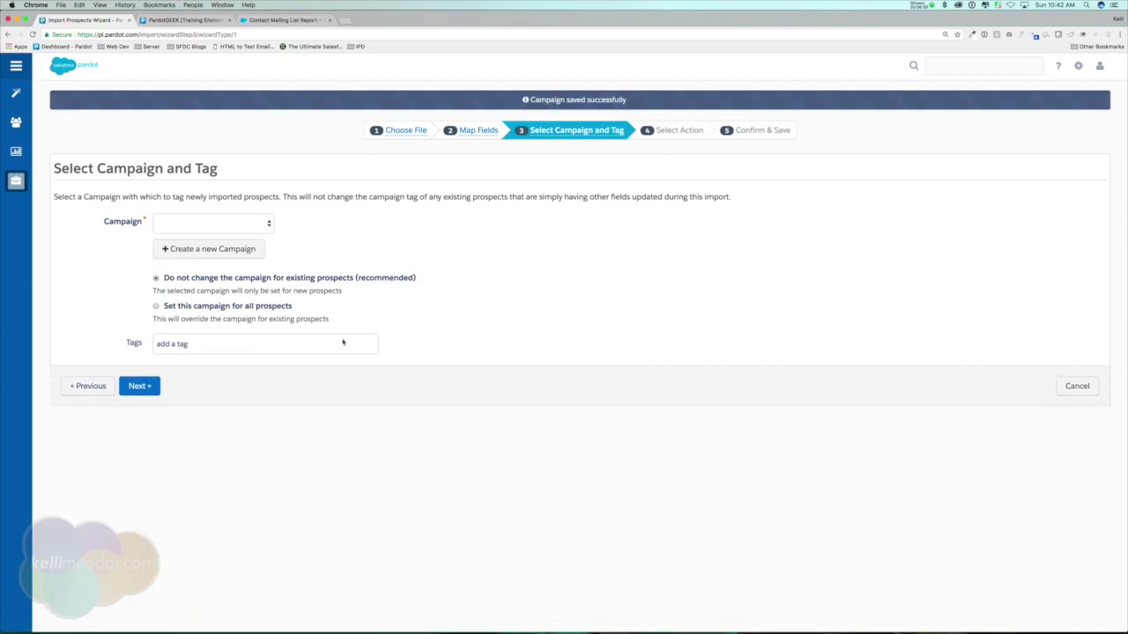
- Assign the Salesforce campaign to newly imported prospects and continue to action selection
{"action": "left_click", "coordinate": [219, 226]}
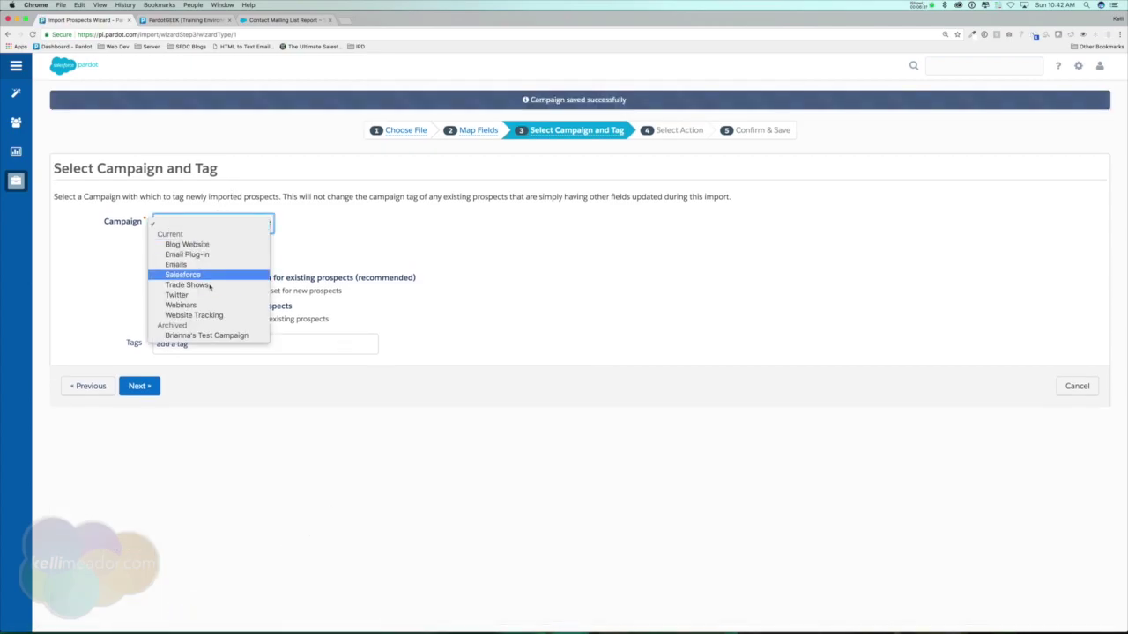
{"action": "left_click", "coordinate": [210, 275]}
{"action": "left_click", "coordinate": [141, 387]}
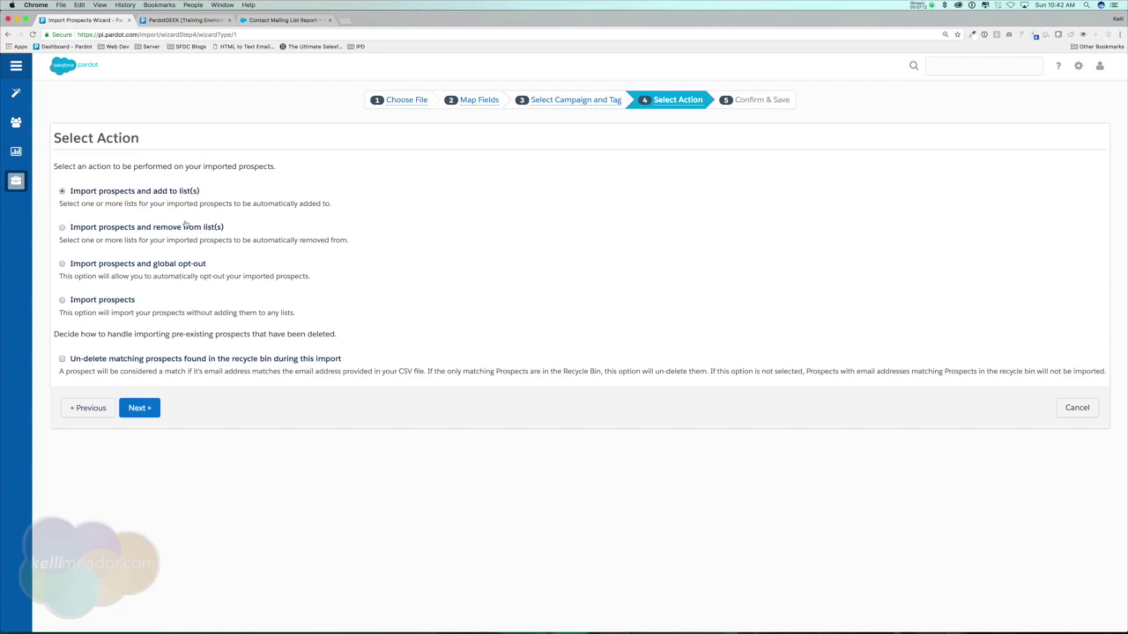
- Compare the import actions and the recycle bin option, keeping Import prospects and add to list(s) selected
{"action": "left_click", "coordinate": [111, 263]}
{"action": "left_click", "coordinate": [99, 300]}
{"action": "left_click", "coordinate": [115, 192]}
{"action": "left_click", "coordinate": [61, 358]}
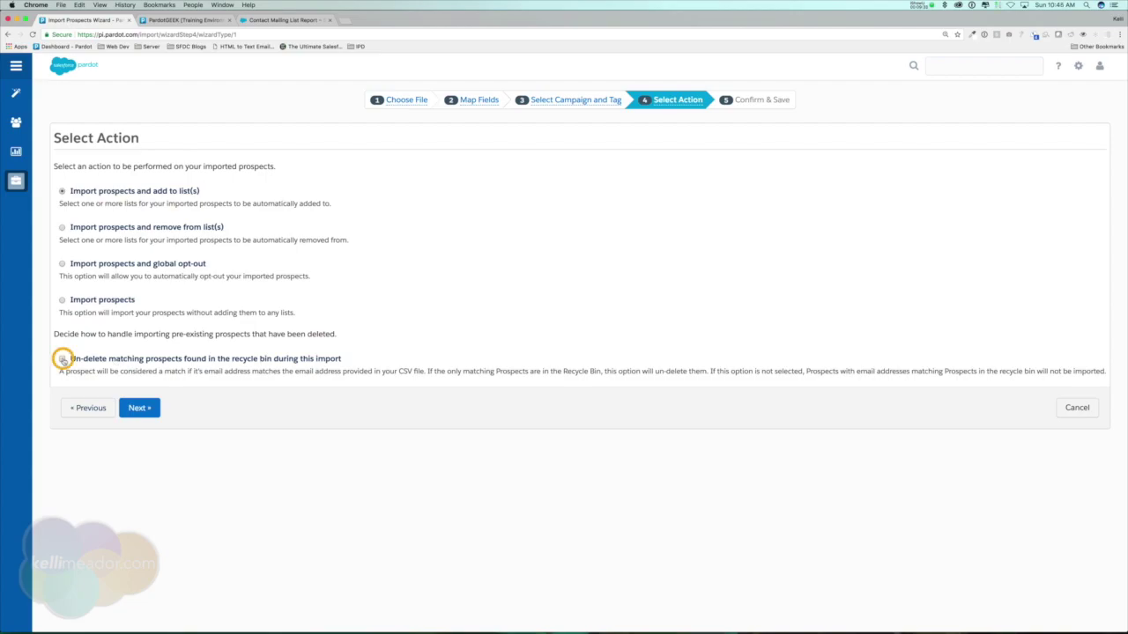
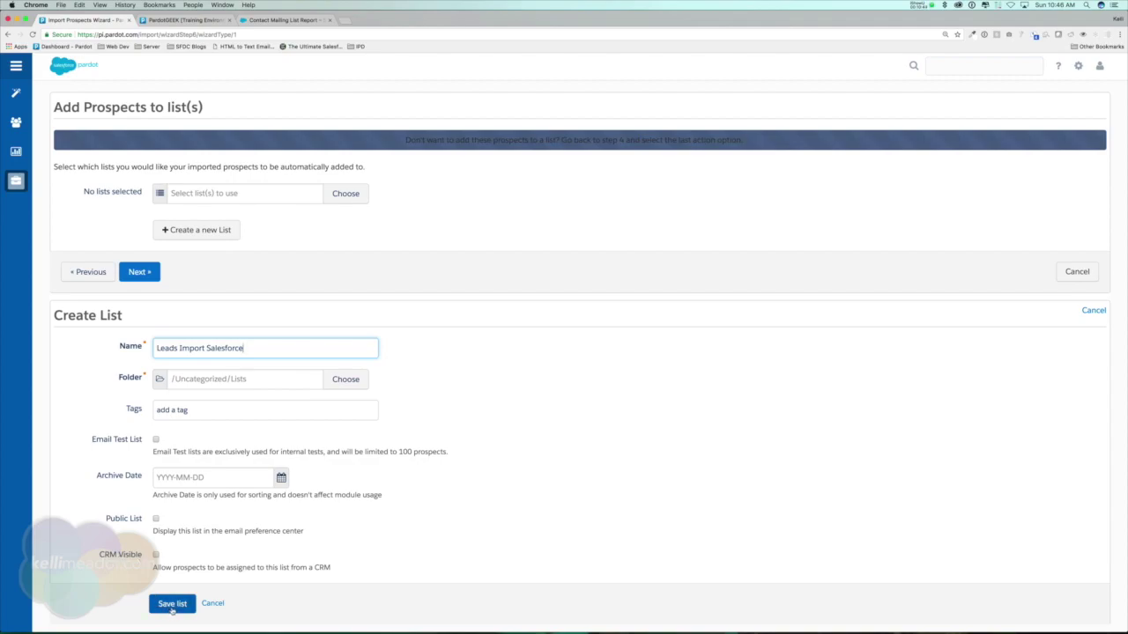
- Save the new list Leads Import Salesforce, add the Monthly Newsletter list as well, and continue to confirmation
{"action": "left_click", "coordinate": [172, 604]}
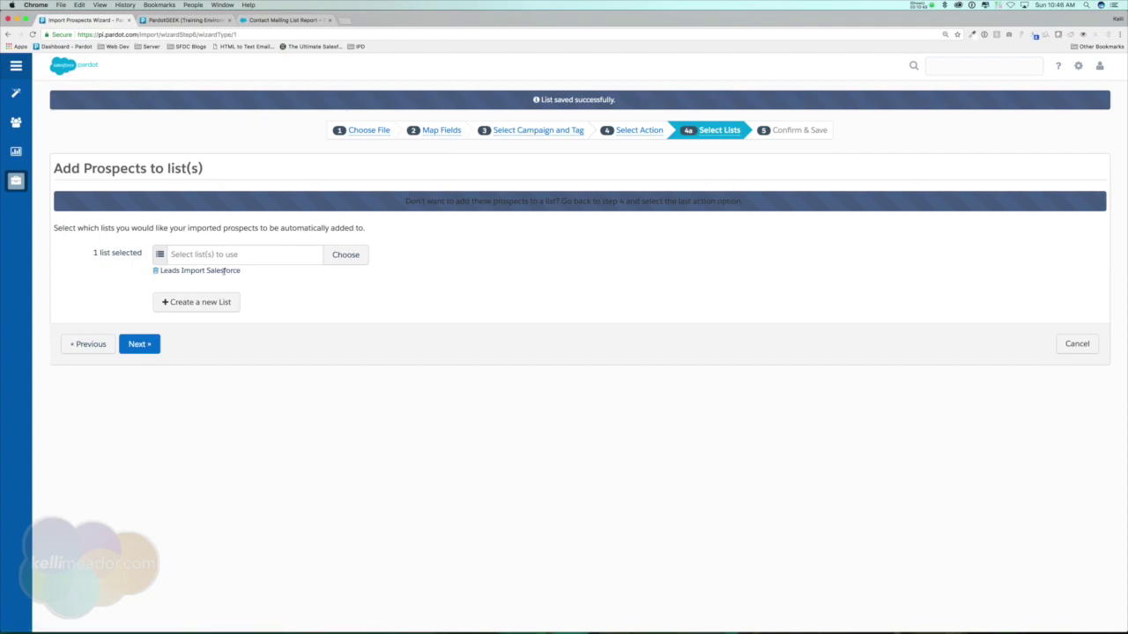
{"action": "left_click", "coordinate": [353, 255]}
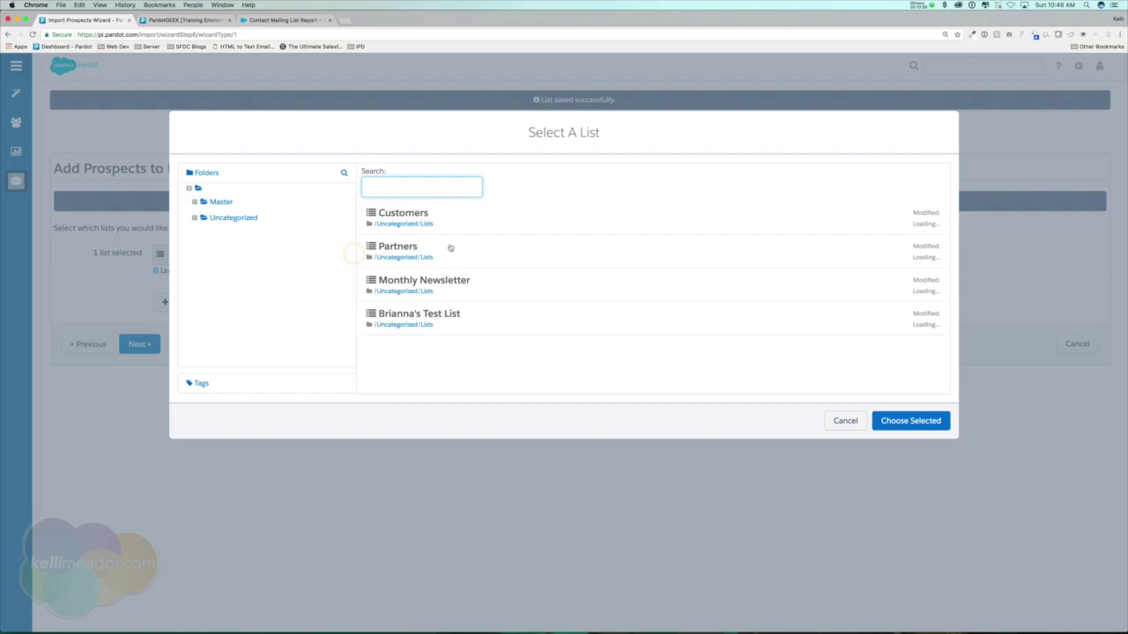
{"action": "left_click", "coordinate": [459, 281]}
{"action": "left_click", "coordinate": [906, 420]}
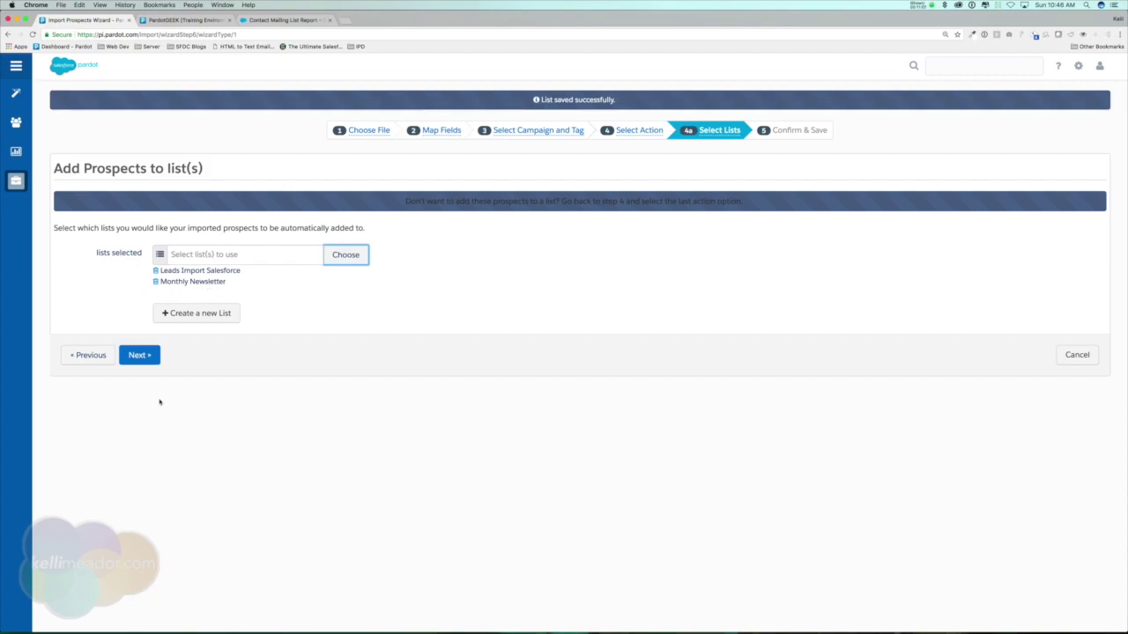
{"action": "left_click", "coordinate": [139, 355]}
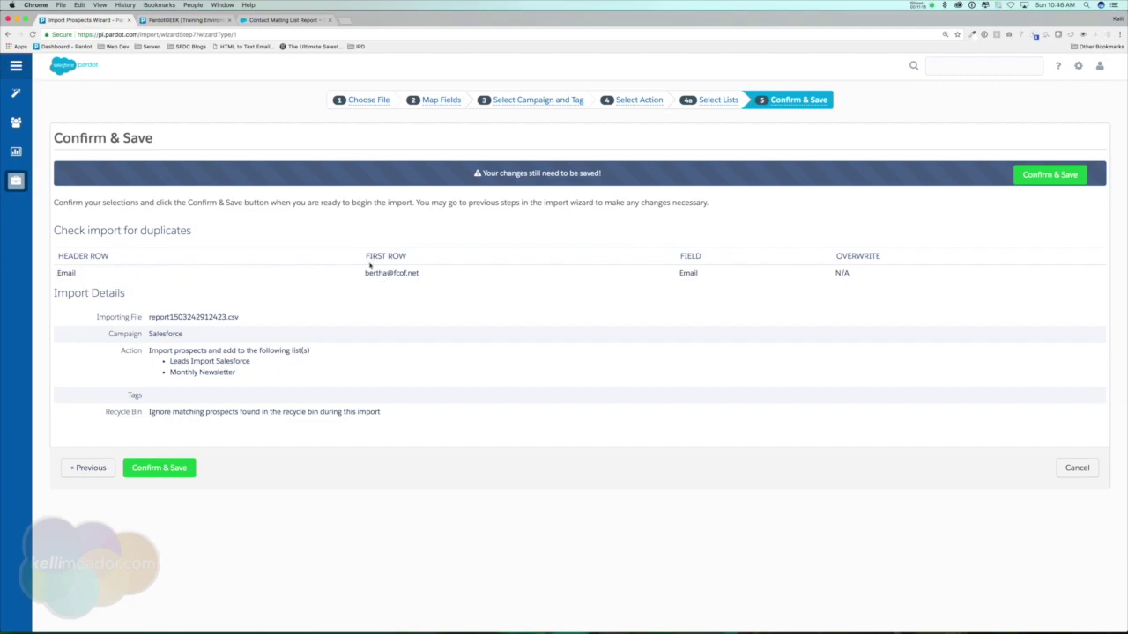
- Review the import's file, campaign, lists and recycle bin handling, and confirm and save the import
{"action": "left_click_drag", "start_coordinate": [364, 273], "coordinate": [430, 274]}
{"action": "left_click_drag", "start_coordinate": [149, 317], "coordinate": [245, 323]}
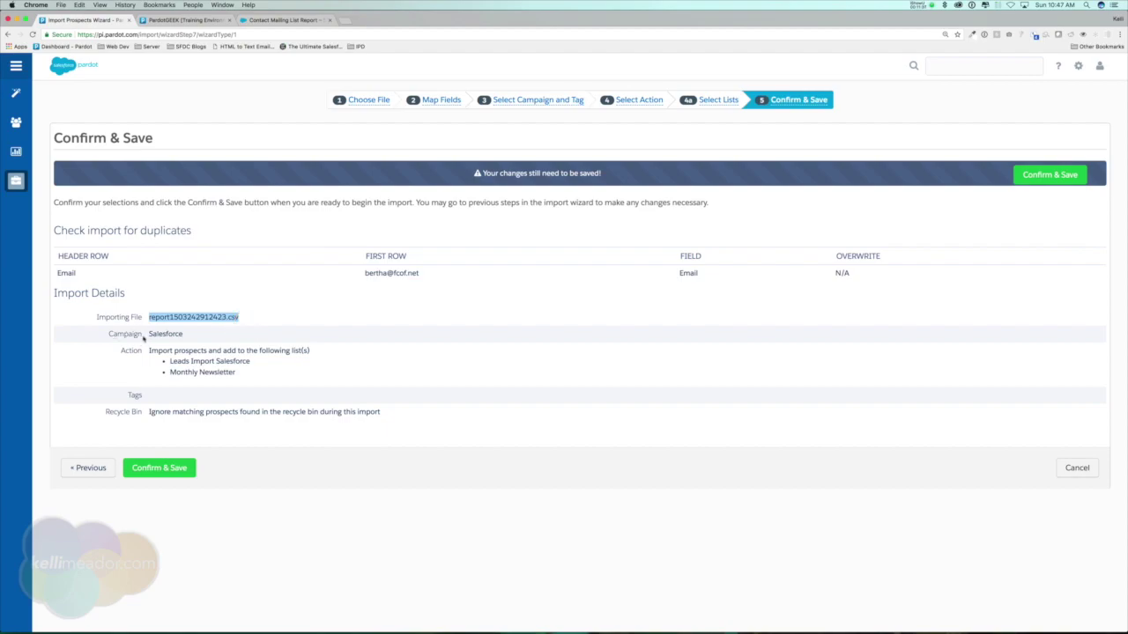
{"action": "left_click_drag", "start_coordinate": [149, 335], "coordinate": [189, 338]}
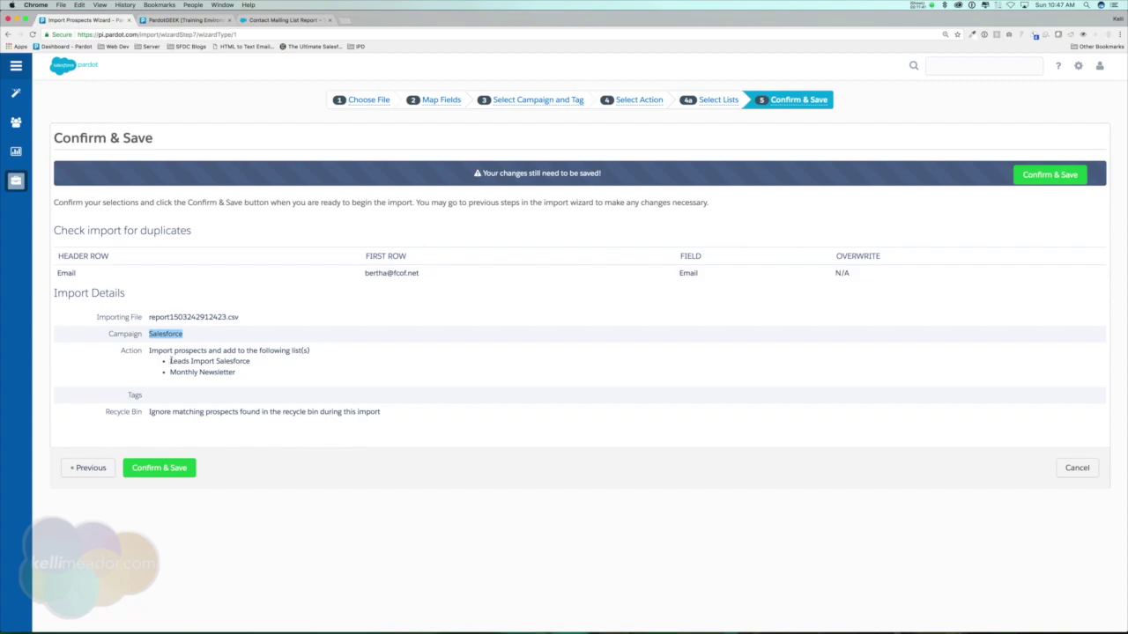
{"action": "left_click_drag", "start_coordinate": [170, 361], "coordinate": [252, 362]}
{"action": "left_click_drag", "start_coordinate": [170, 372], "coordinate": [212, 374]}
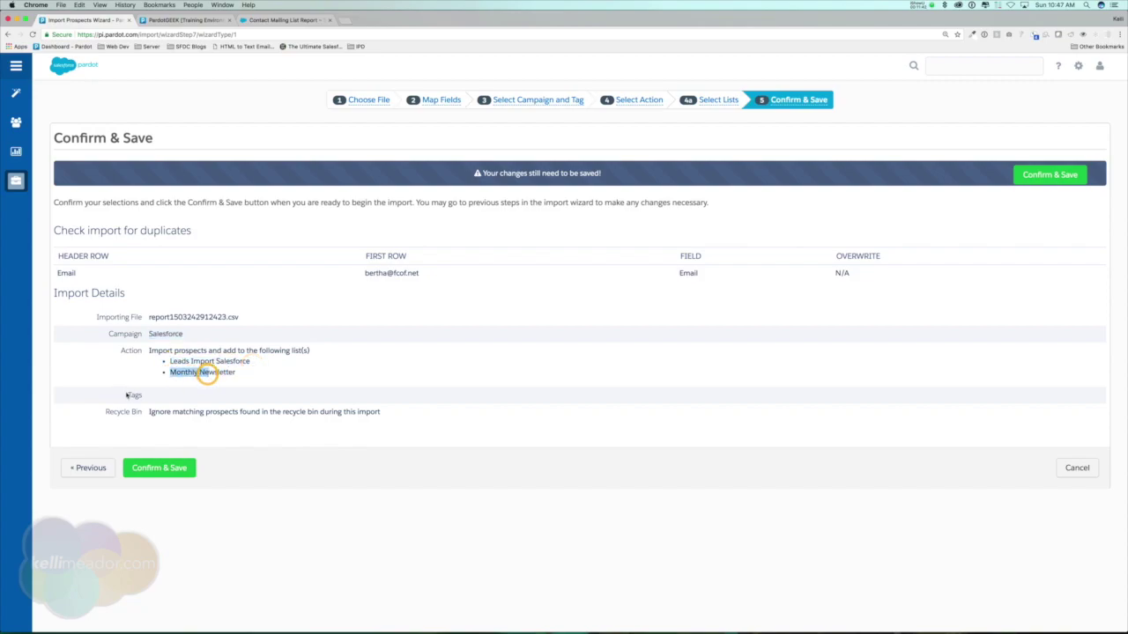
{"action": "left_click_drag", "start_coordinate": [126, 395], "coordinate": [400, 419]}
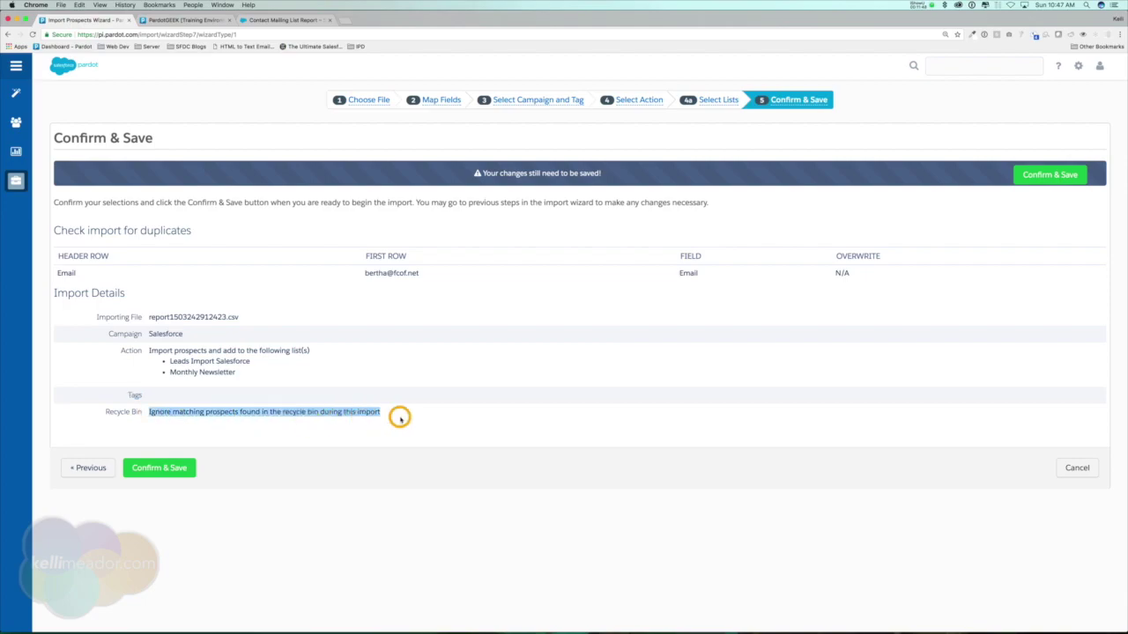
{"action": "left_click", "coordinate": [160, 468]}
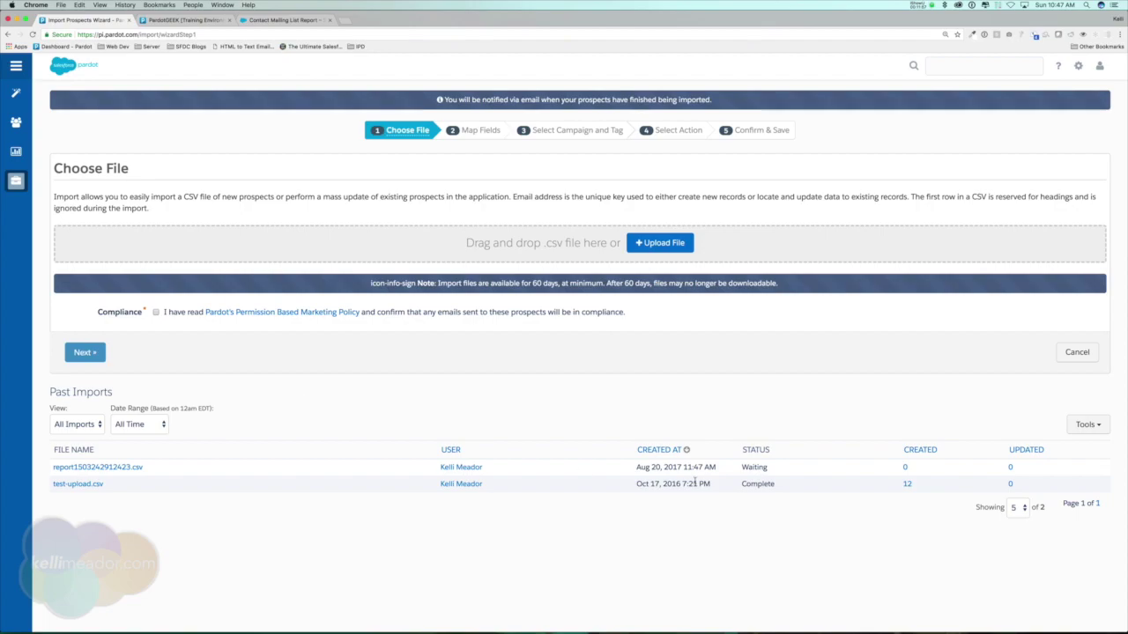
- Check the report import's status and view the prospects it updated, returning to the past imports
{"action": "double_click", "coordinate": [779, 467]}
{"action": "left_click", "coordinate": [939, 369]}
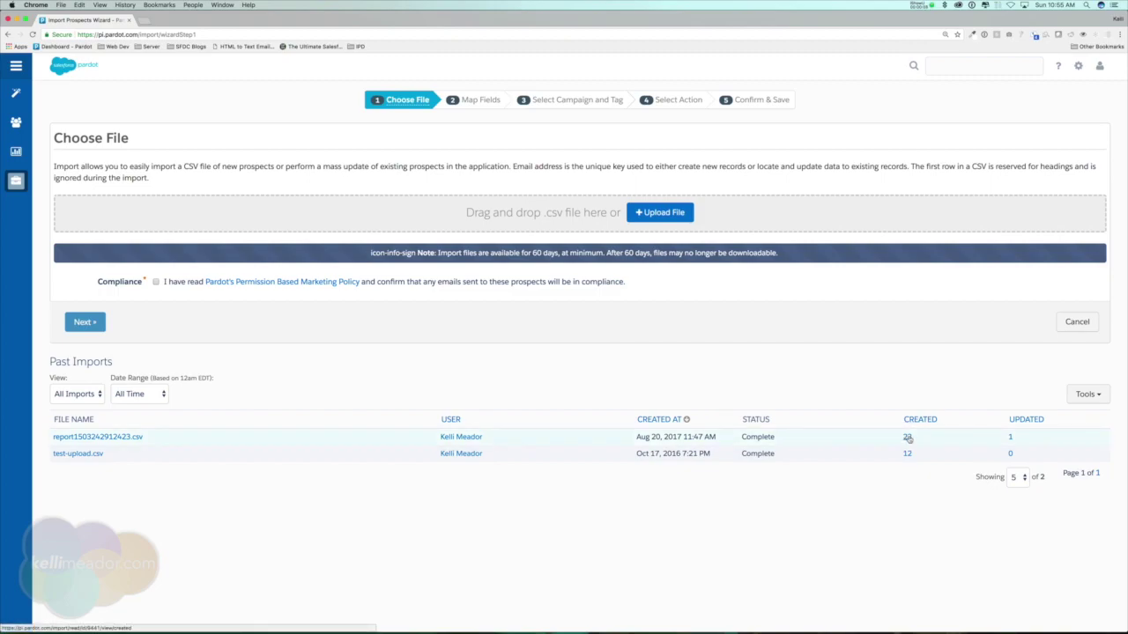
{"action": "left_click", "coordinate": [1010, 438]}
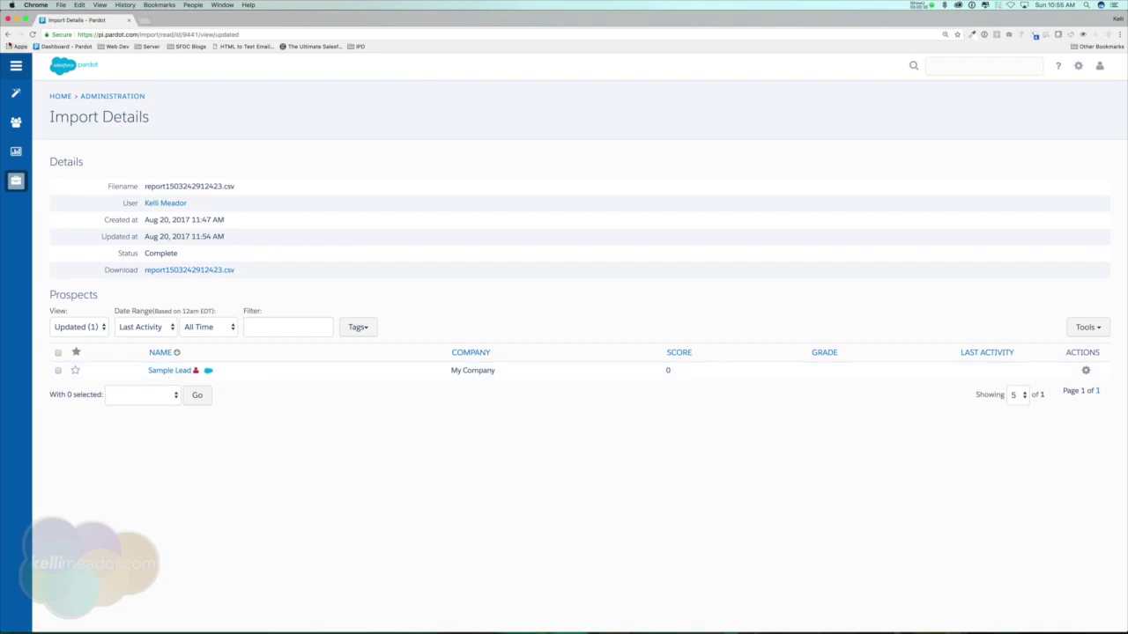
{"action": "left_click", "coordinate": [7, 33]}
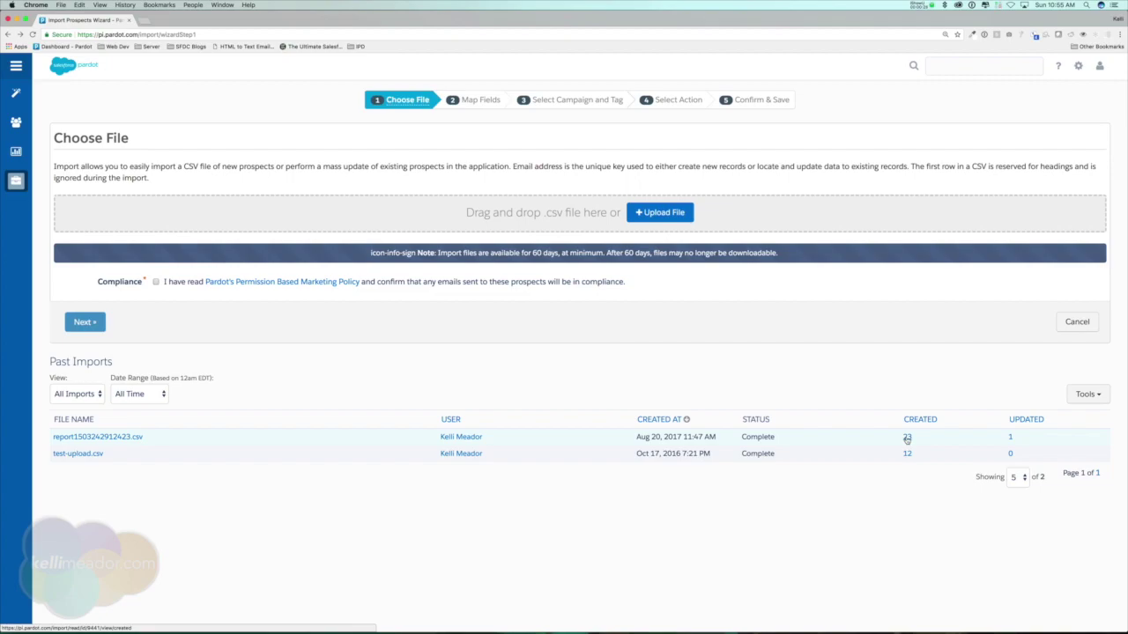
- View the prospects created by the import and examine the record from Burlington Textiles Corp of America
{"action": "left_click", "coordinate": [907, 438]}
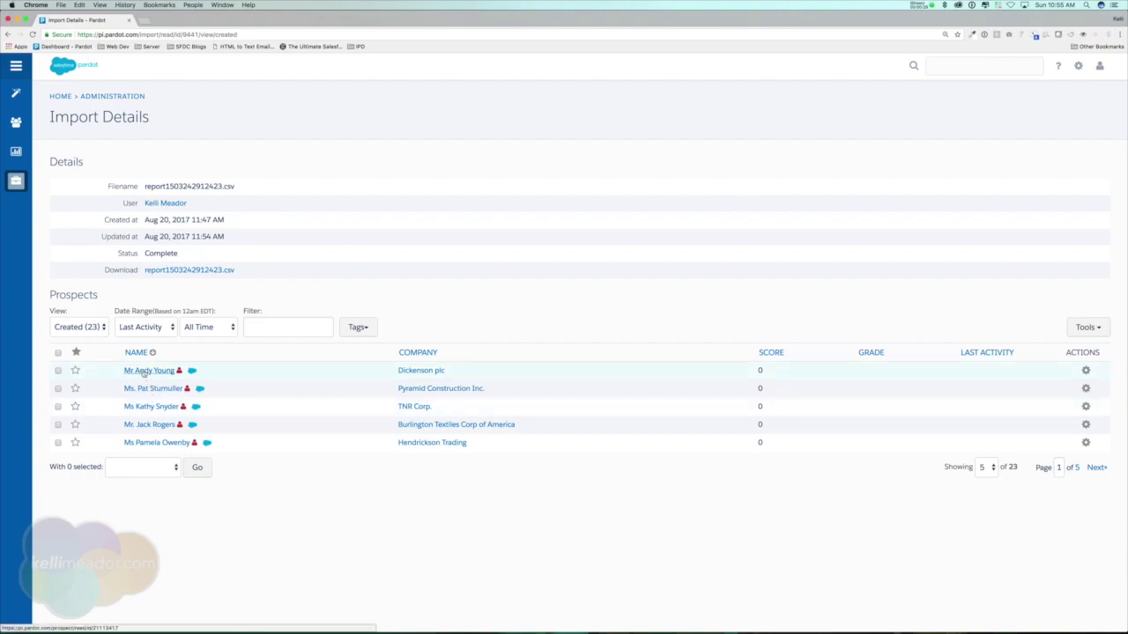
{"action": "left_click", "coordinate": [143, 426]}
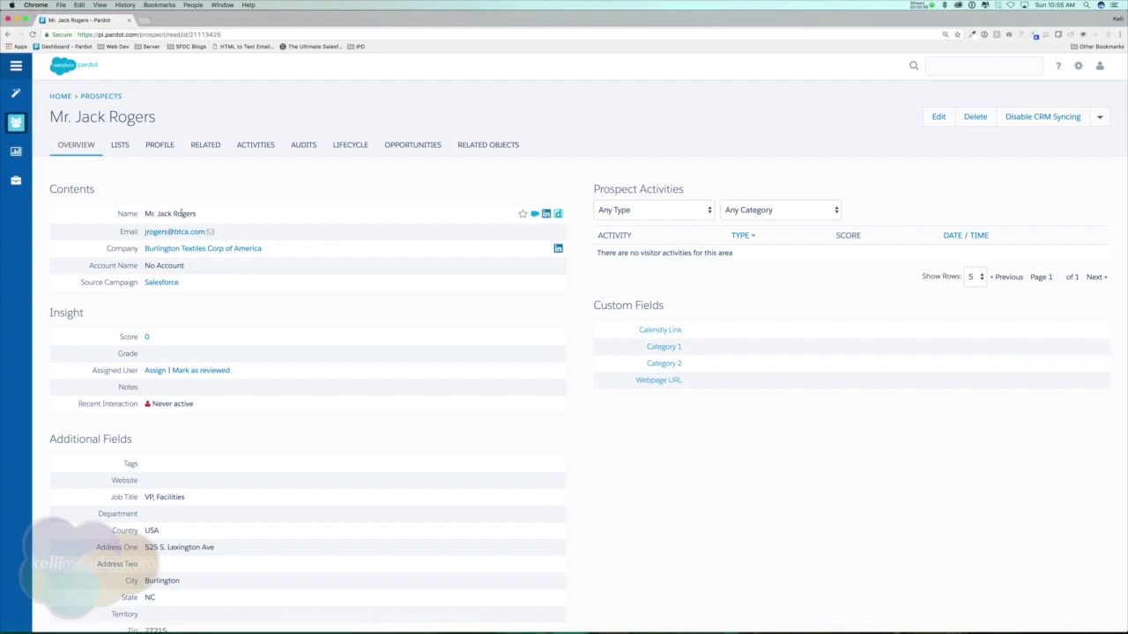
{"action": "scroll", "coordinate": [385, 322], "scroll_direction": "down", "scroll_amount": 5}
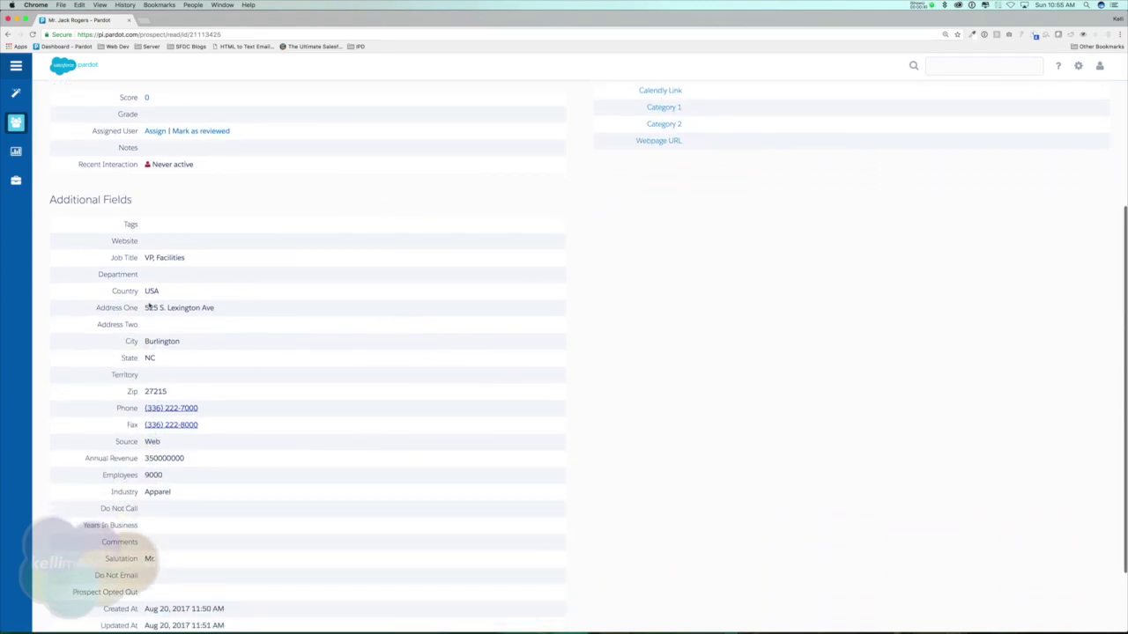
- Examine the Burlington Textiles prospect's additional fields, including its industry, and the custom fields section
{"action": "scroll", "coordinate": [255, 365], "scroll_direction": "down", "scroll_amount": 2}
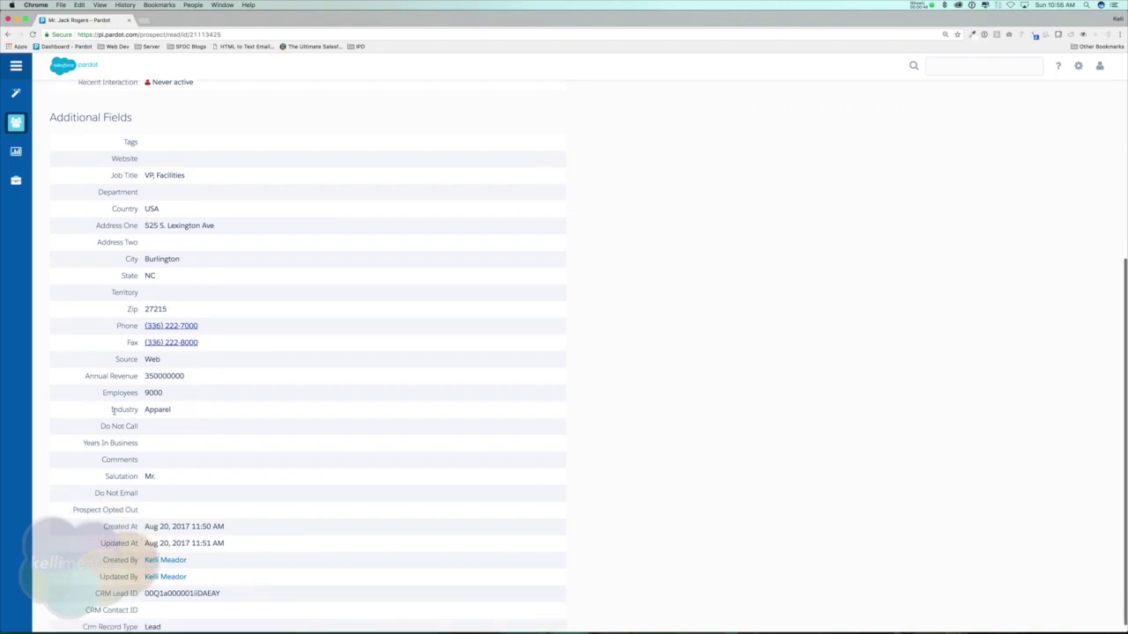
{"action": "left_click_drag", "start_coordinate": [112, 410], "coordinate": [175, 409]}
{"action": "scroll", "coordinate": [162, 483], "scroll_direction": "up", "scroll_amount": 7}
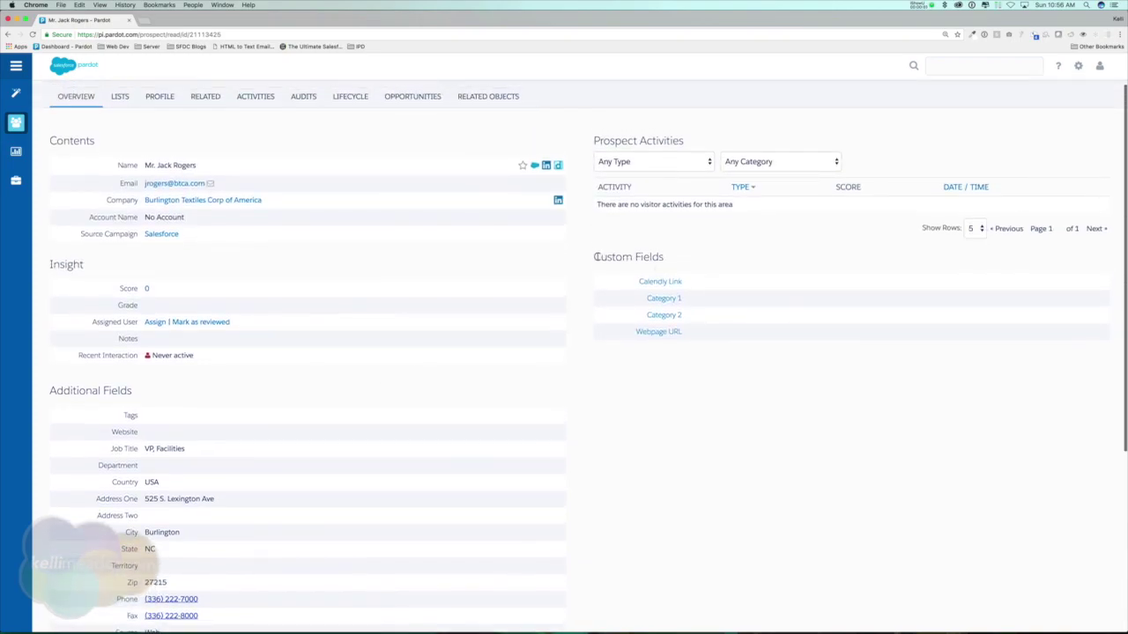
{"action": "left_click_drag", "start_coordinate": [597, 257], "coordinate": [717, 333]}
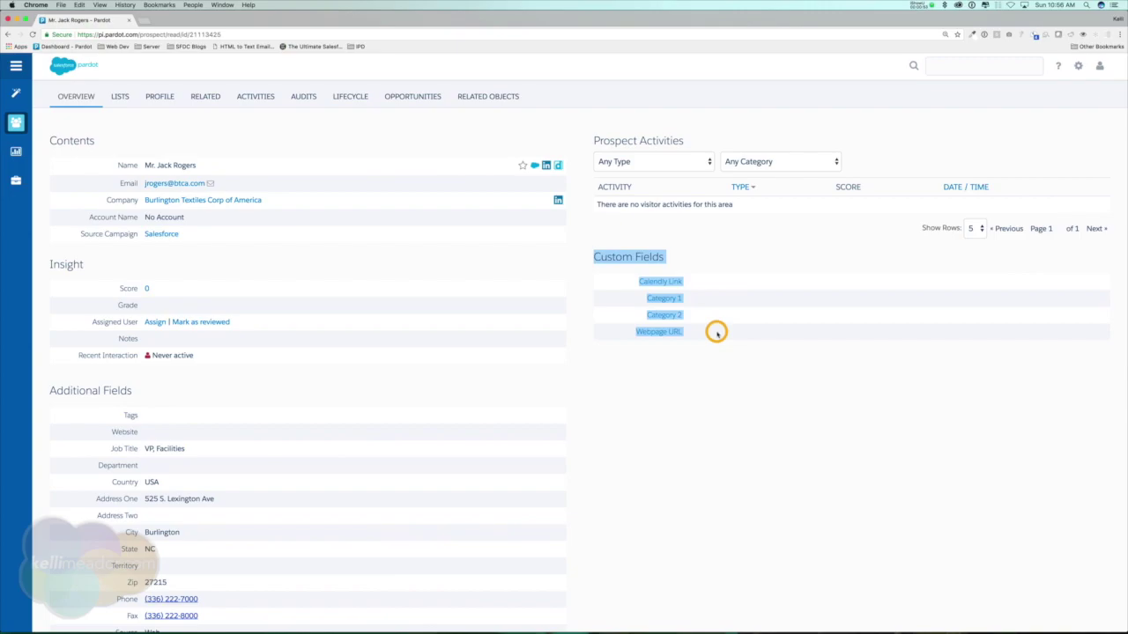
{"action": "left_click_drag", "start_coordinate": [716, 333], "coordinate": [671, 256]}
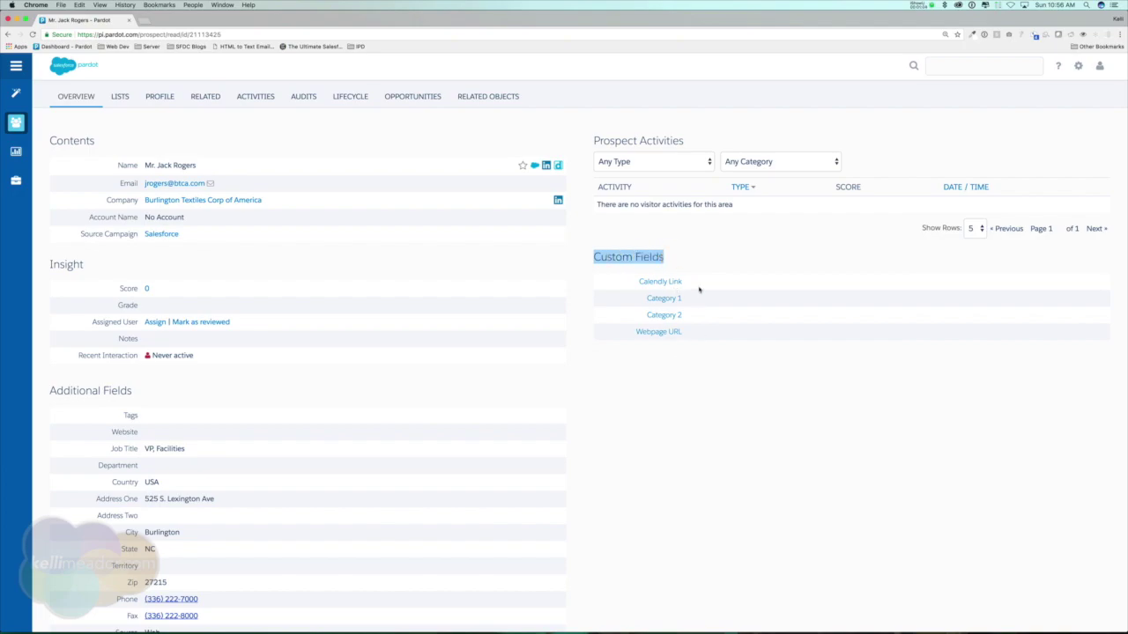
{"action": "left_click", "coordinate": [696, 277]}
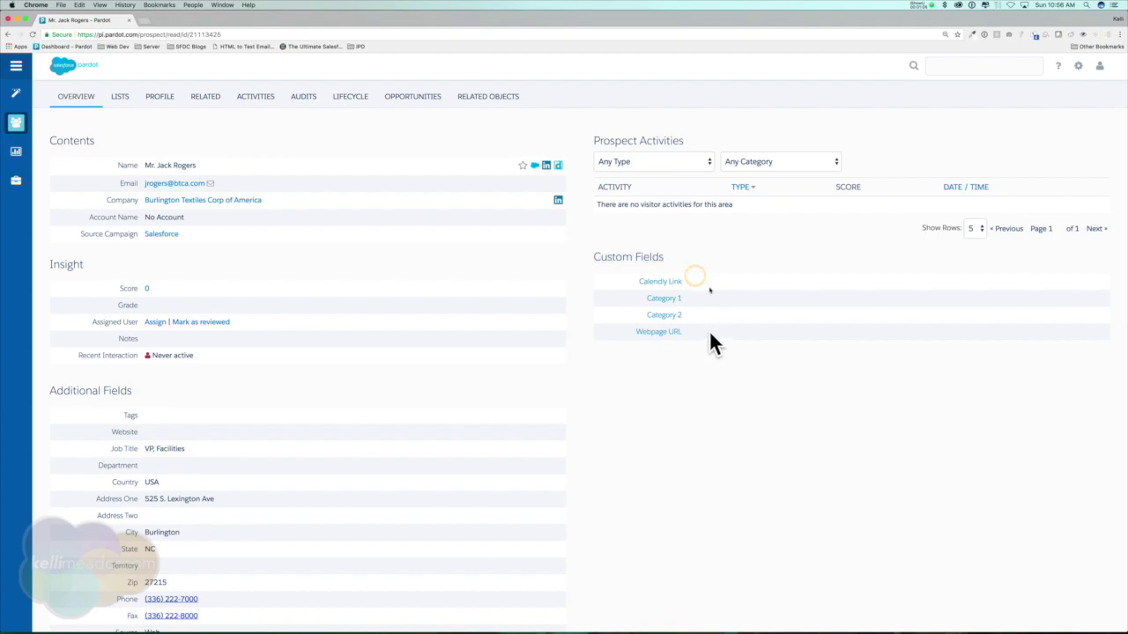
- Go to the segmentation lists, check the prospect count of Leads Import Salesforce, and examine that list's prospects
{"action": "mouse_move", "coordinate": [19, 97]}
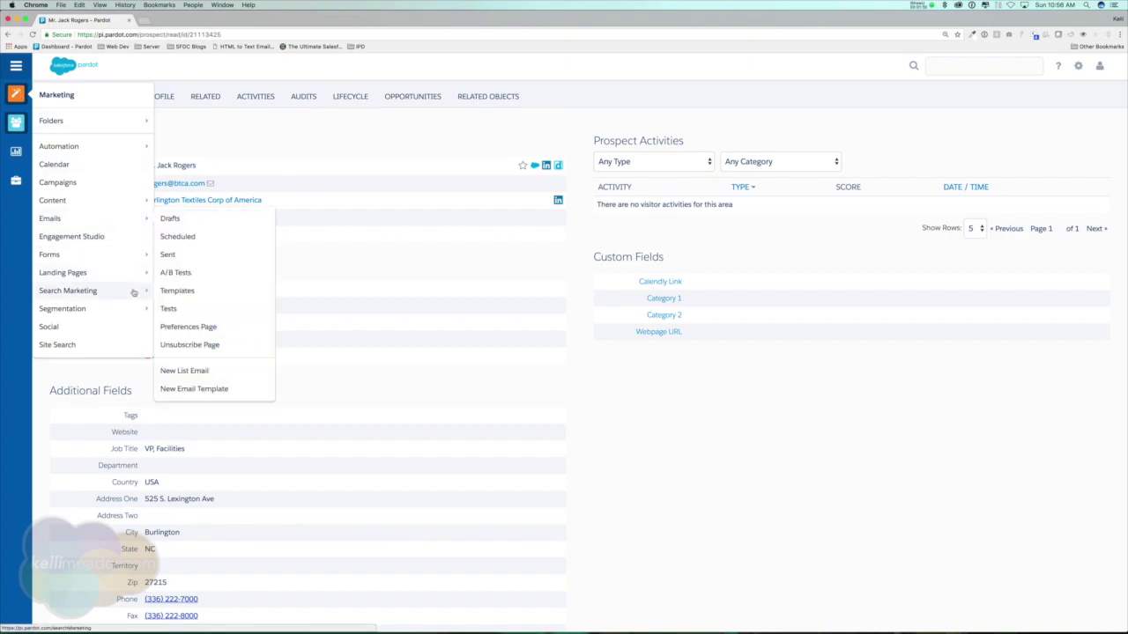
{"action": "mouse_move", "coordinate": [123, 308]}
{"action": "left_click", "coordinate": [185, 313]}
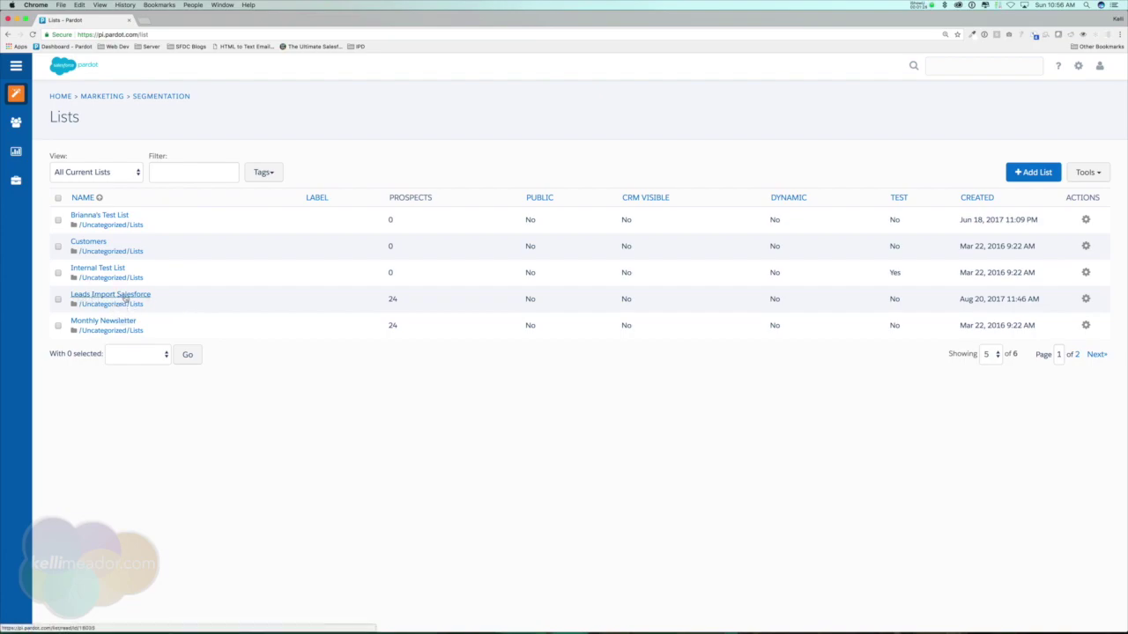
{"action": "double_click", "coordinate": [370, 298]}
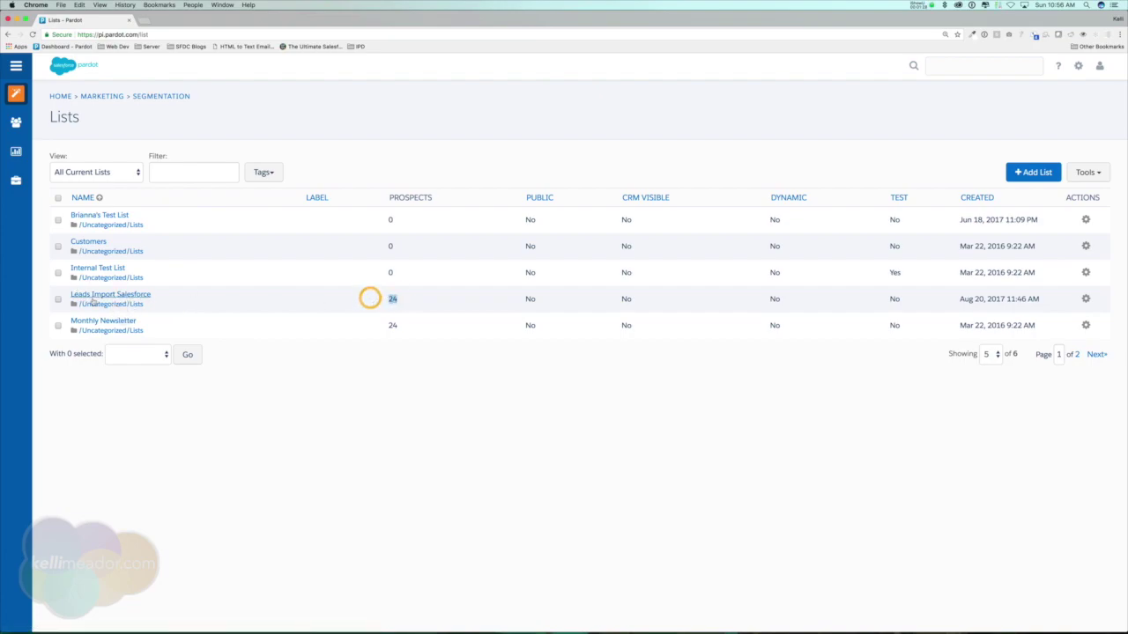
{"action": "left_click", "coordinate": [93, 298]}
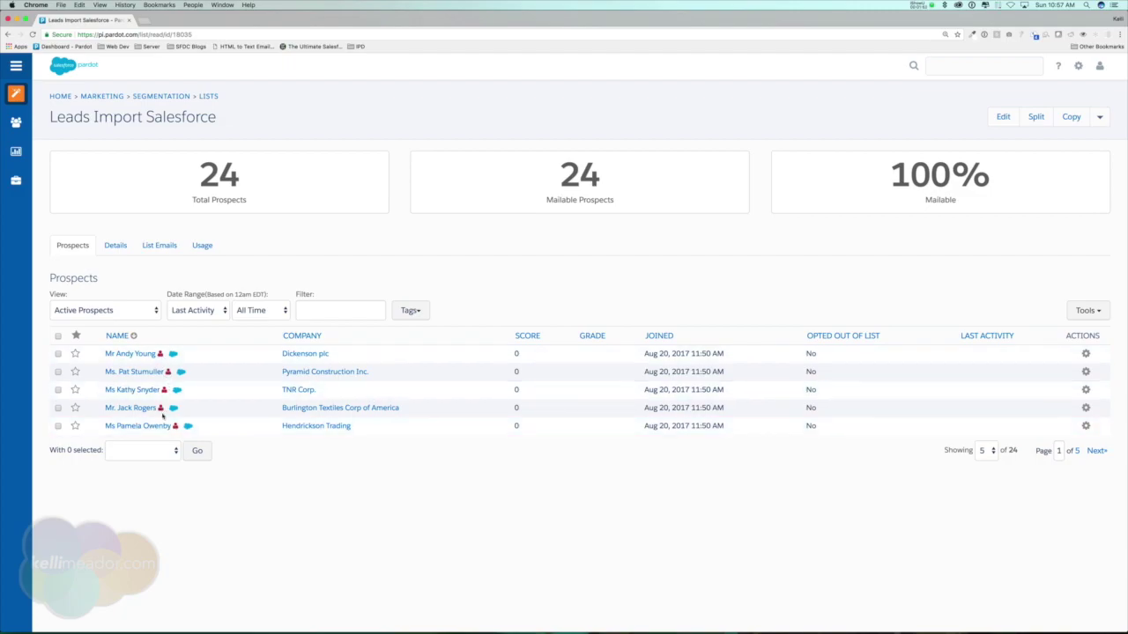
{"action": "mouse_move", "coordinate": [177, 426]}
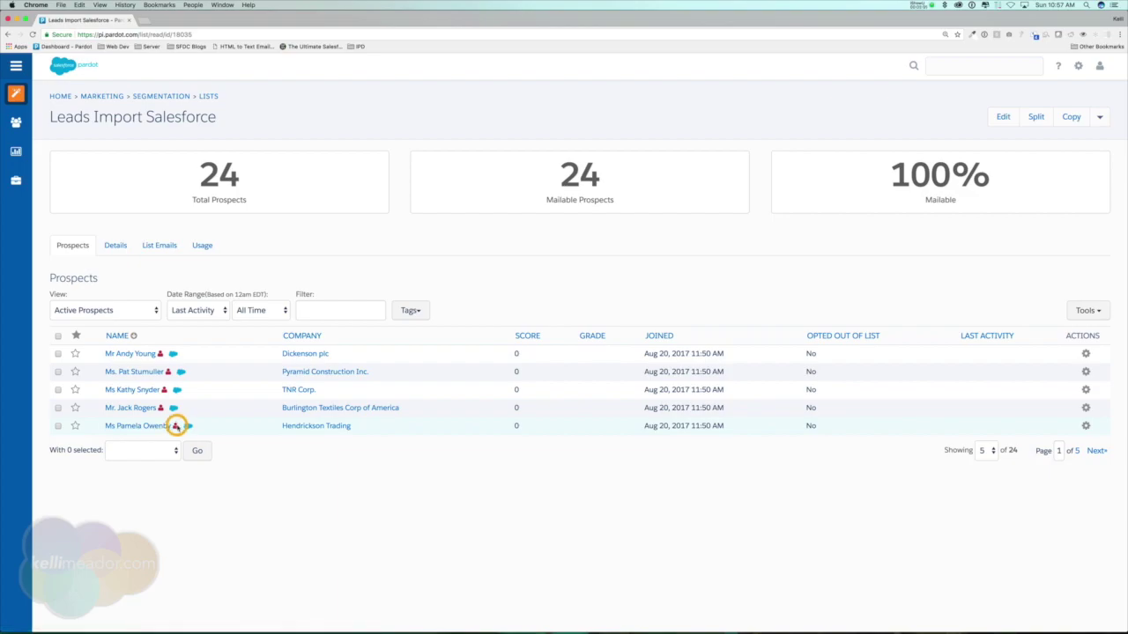
{"action": "triple_click", "coordinate": [175, 425]}
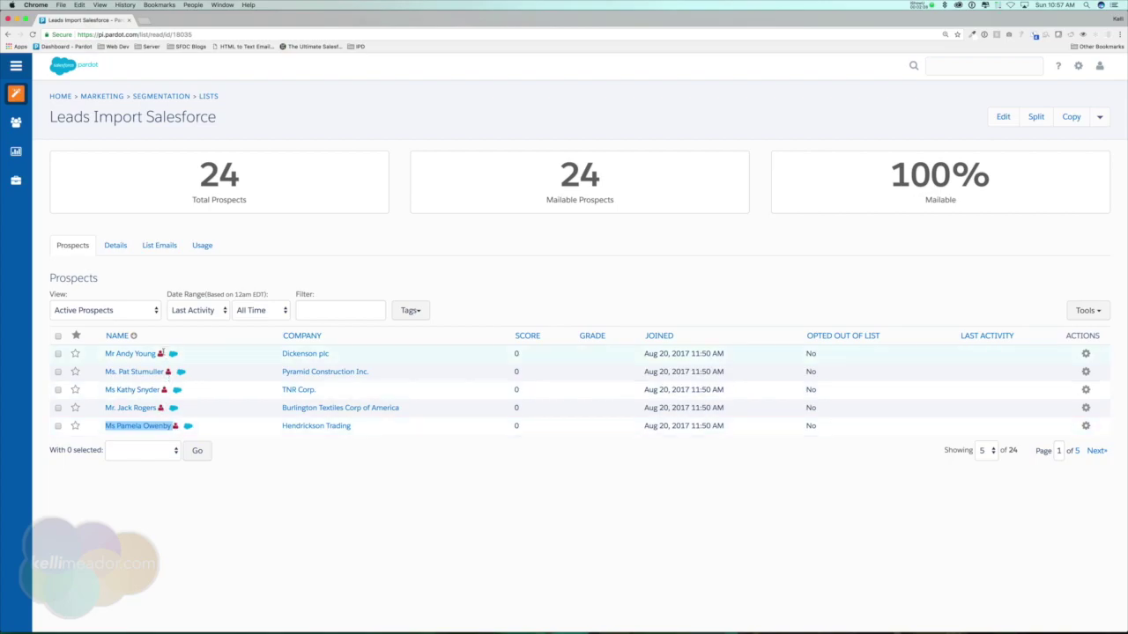
{"action": "left_click", "coordinate": [366, 459]}
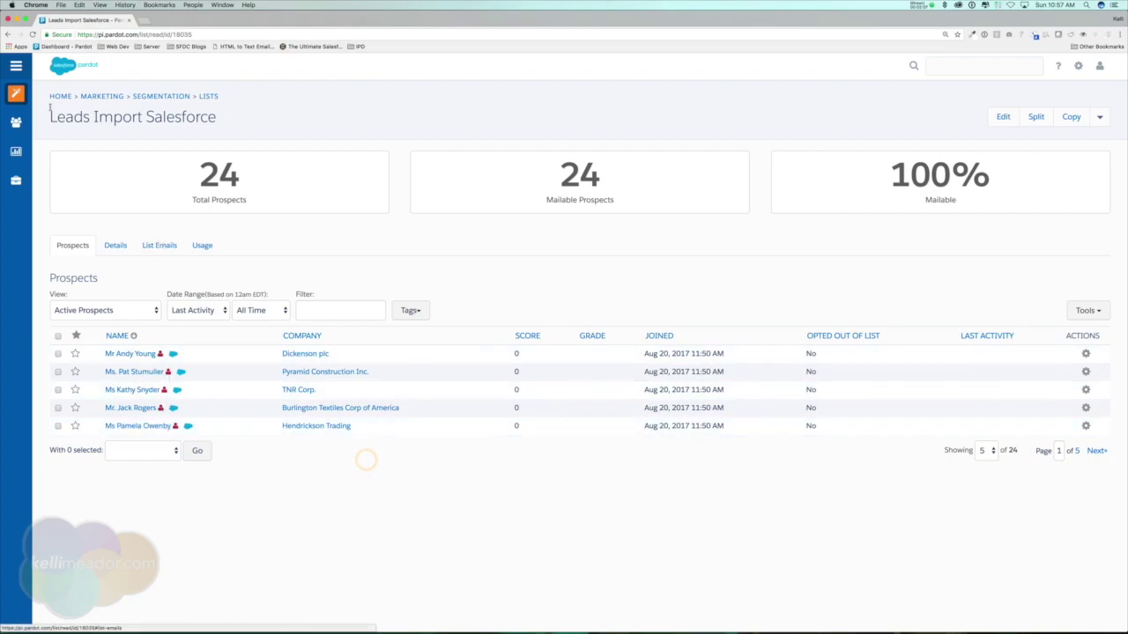
- Return to the segmentation lists and review all prospects on the Monthly Newsletter list
{"action": "left_click", "coordinate": [7, 35]}
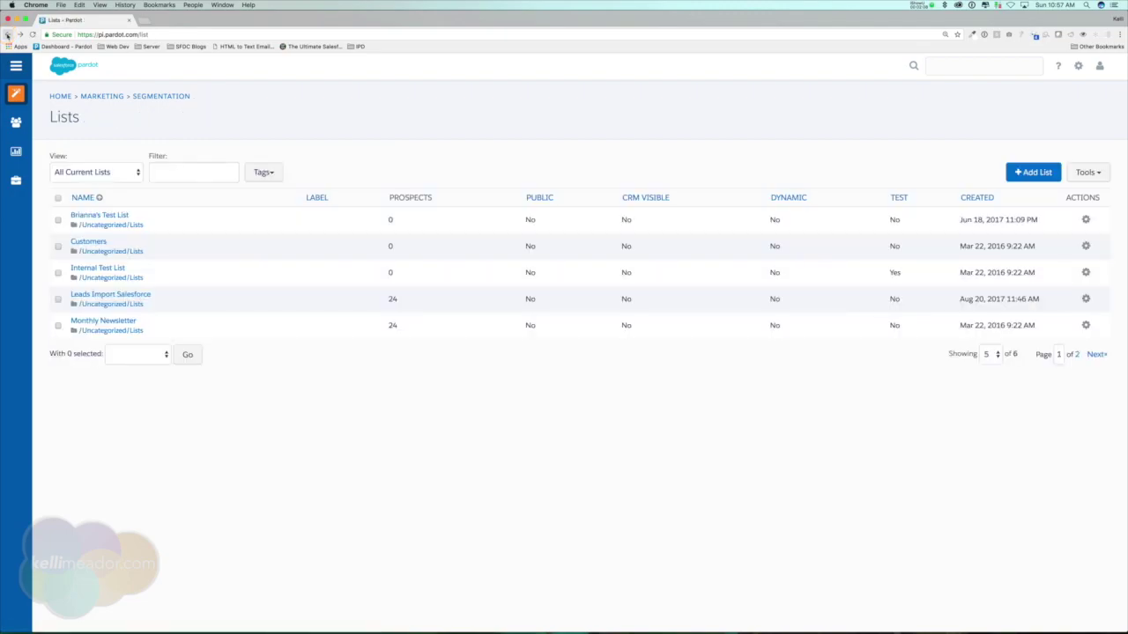
{"action": "left_click", "coordinate": [113, 322]}
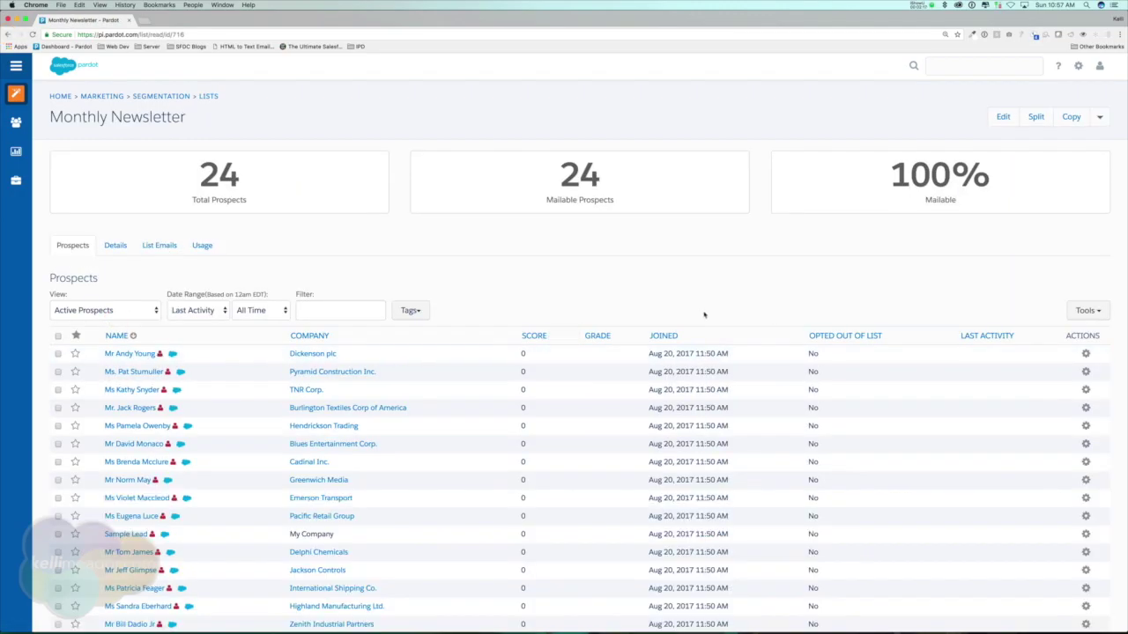
{"action": "scroll", "coordinate": [704, 315], "scroll_direction": "down", "scroll_amount": 5}
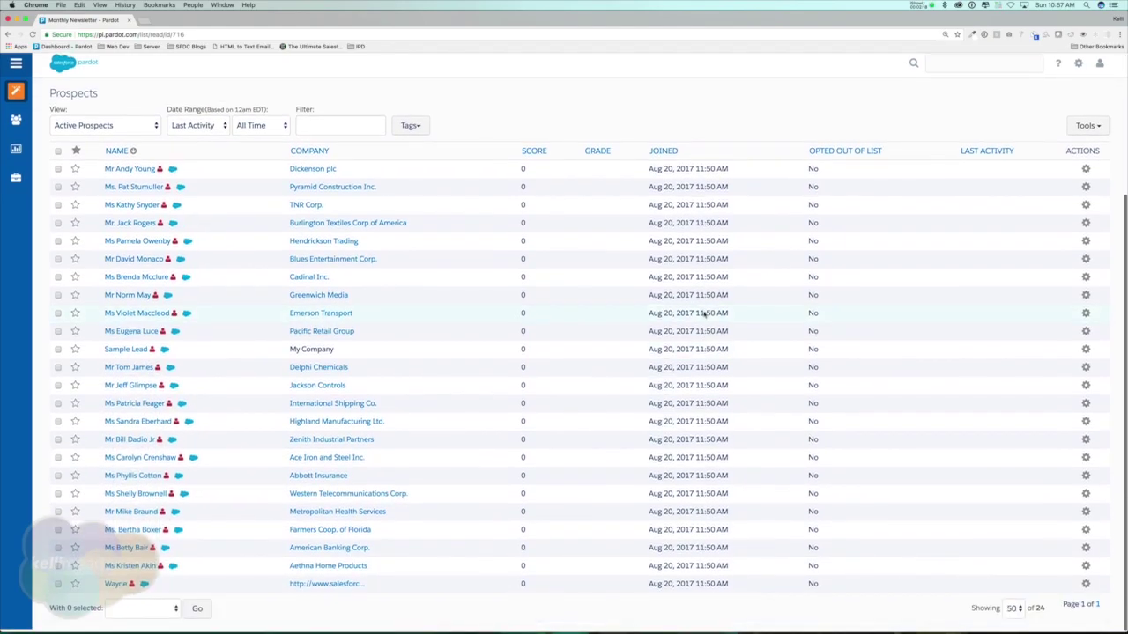
{"action": "scroll", "coordinate": [704, 314], "scroll_direction": "up", "scroll_amount": 5}
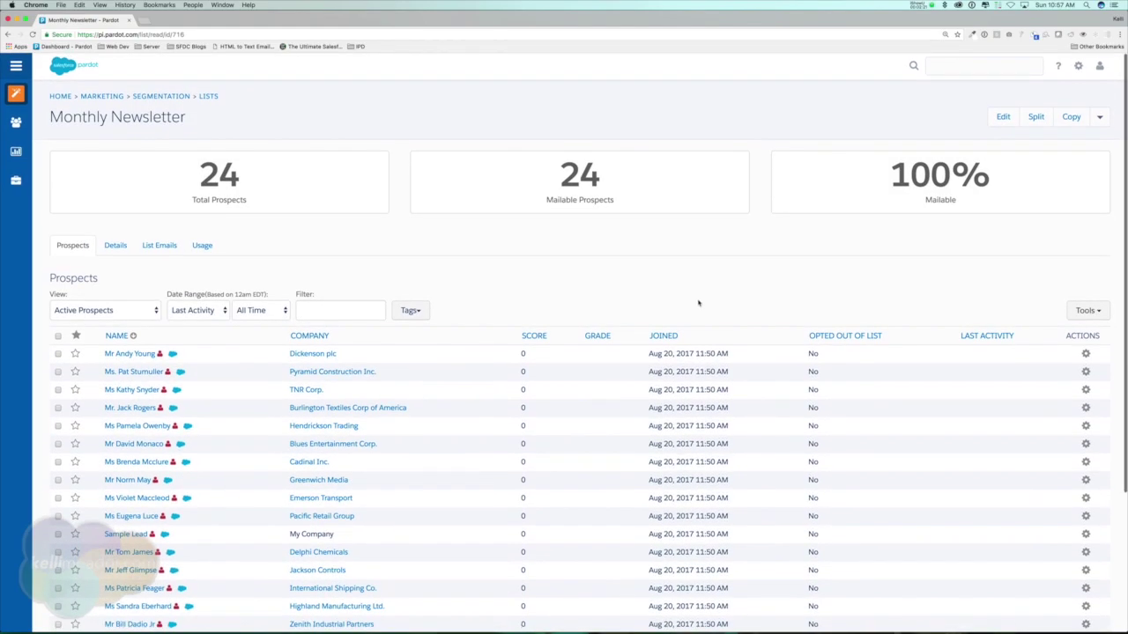